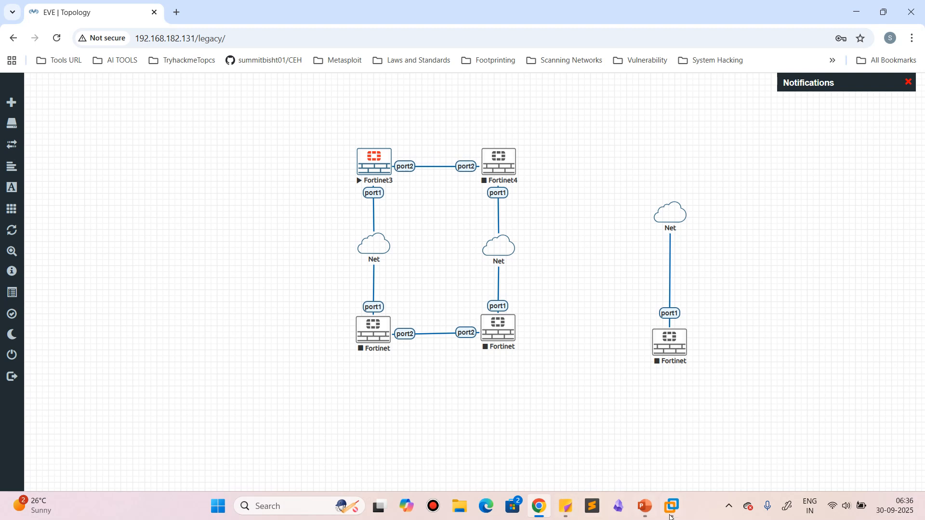
# Switch to the PowerPoint presentation, show the "Interfaces with Practical Demonstration" slide full screen and underline its Google Drive link in orange
pyautogui.click(645, 507)
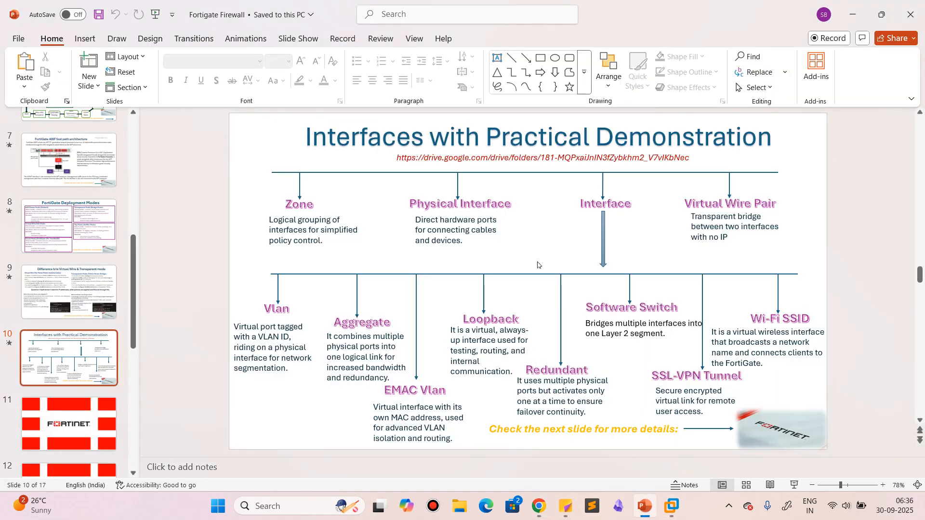
pyautogui.click(794, 485)
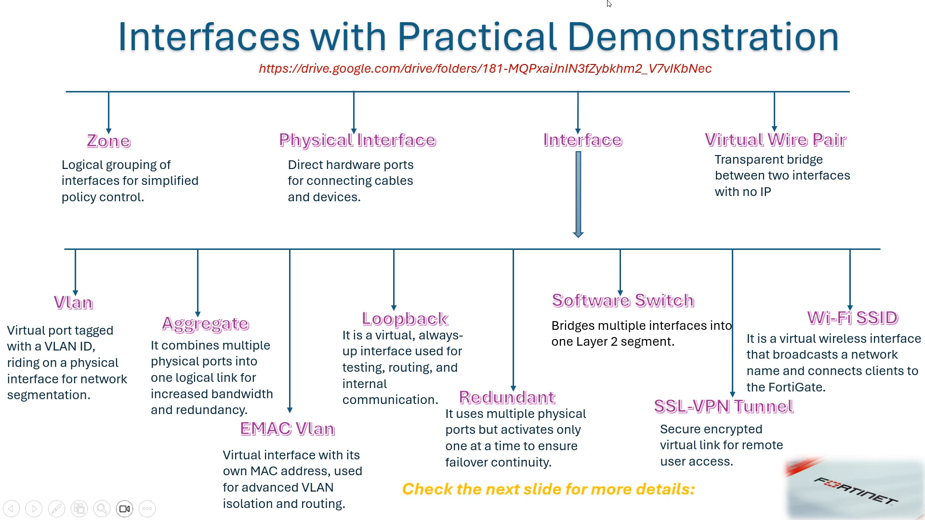
pyautogui.moveTo(568, 1)
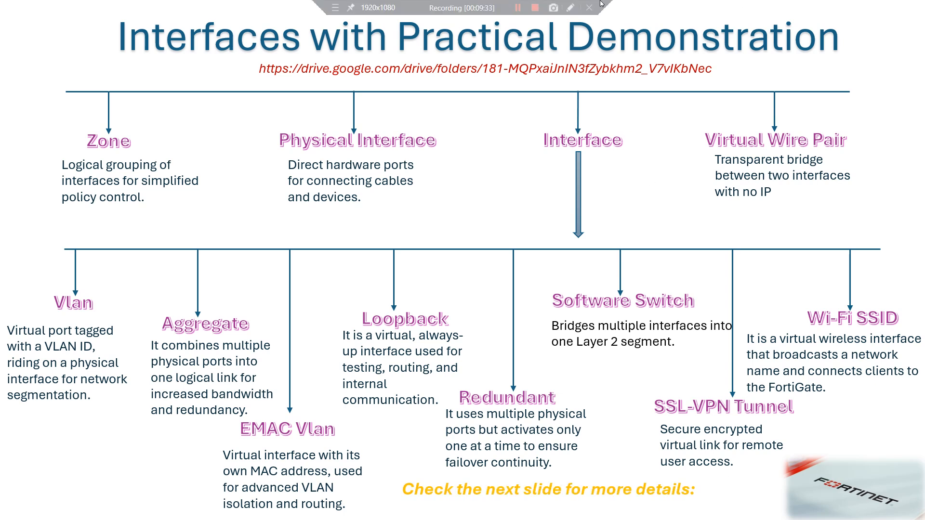
pyautogui.click(569, 9)
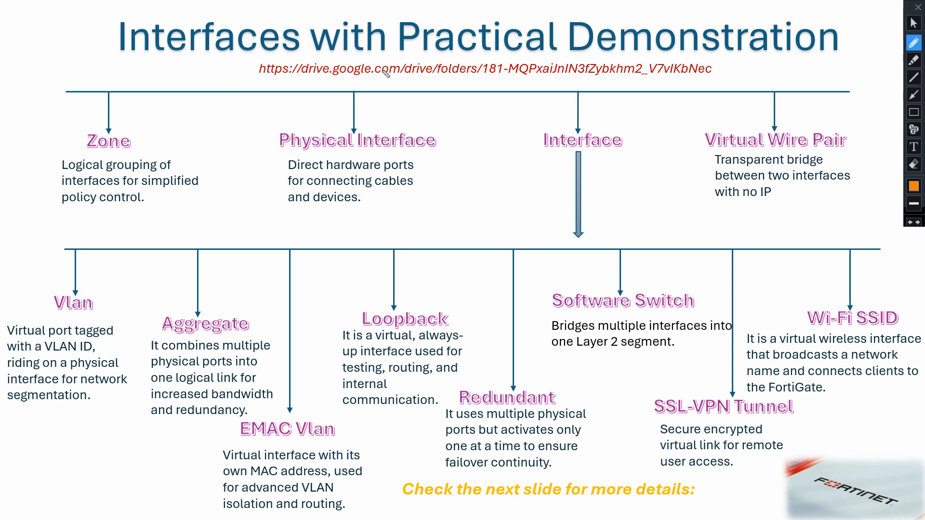
pyautogui.moveTo(340, 78); pyautogui.dragTo(379, 74)
pyautogui.moveTo(435, 82)
pyautogui.mouseDown()
pyautogui.moveTo(494, 73)
pyautogui.moveTo(613, 82)
pyautogui.moveTo(729, 75)
pyautogui.mouseUp()
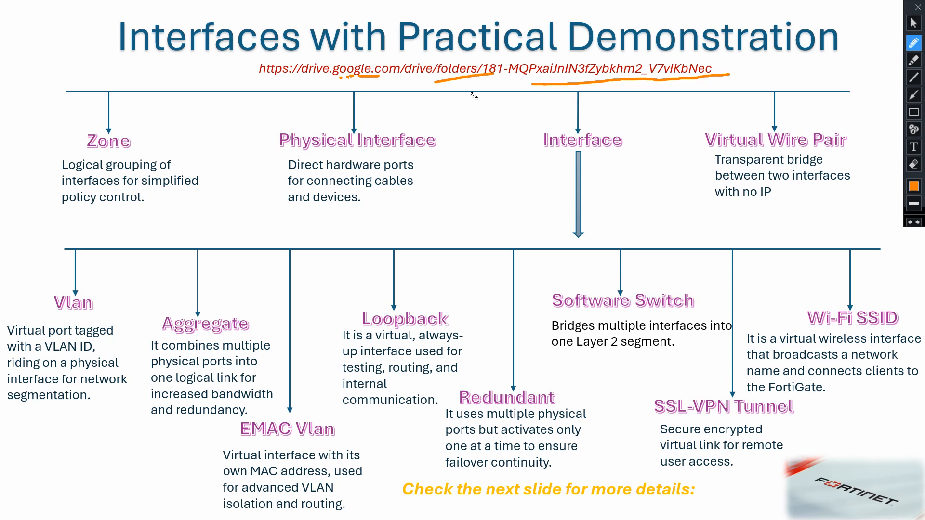
pyautogui.moveTo(319, 81); pyautogui.dragTo(431, 75)
pyautogui.moveTo(492, 92)
pyautogui.mouseDown()
pyautogui.moveTo(569, 79)
pyautogui.moveTo(656, 88)
pyautogui.moveTo(722, 70)
pyautogui.mouseUp()
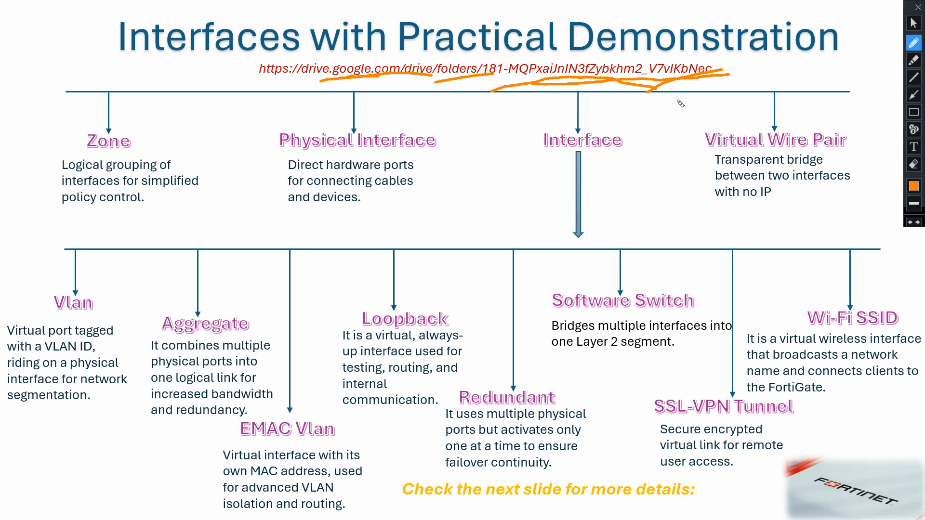
pyautogui.click(918, 7)
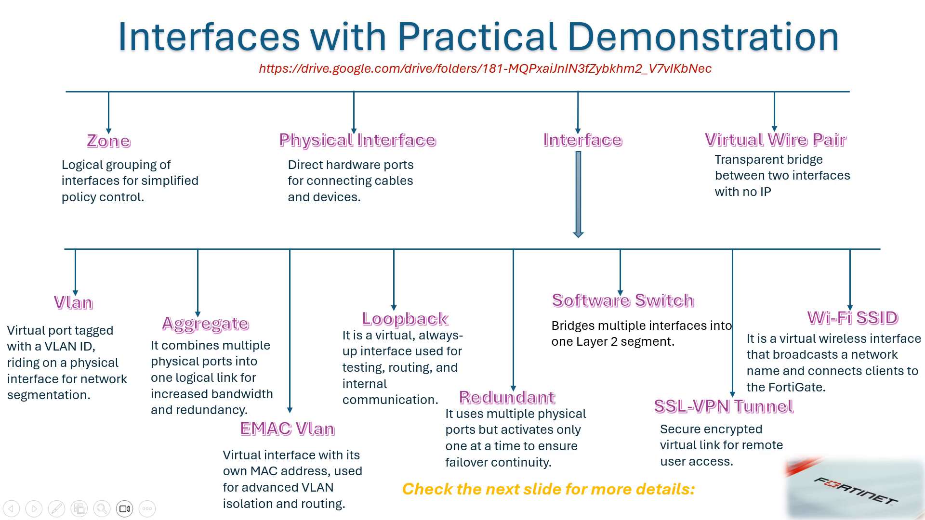
pyautogui.press('Escape')
# Open the slide's Google Drive link in a new Chrome tab and go into the Fortigate firewall folder
pyautogui.doubleClick(525, 157)
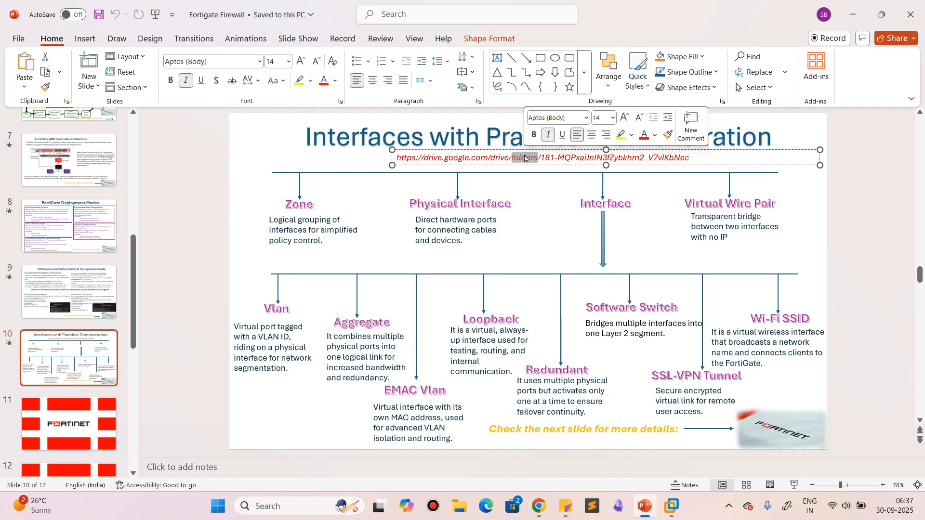
pyautogui.tripleClick(590, 159)
pyautogui.hotkey('ctrl', 'c')
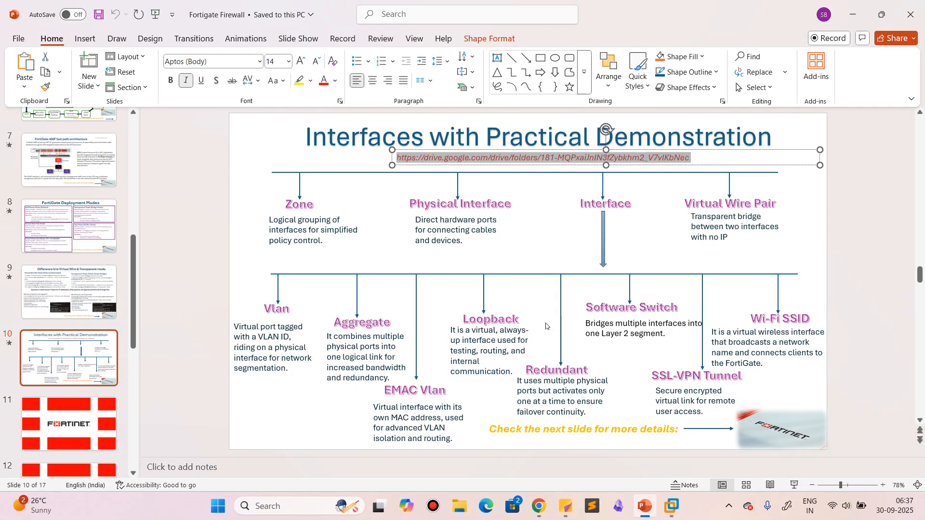
pyautogui.click(540, 510)
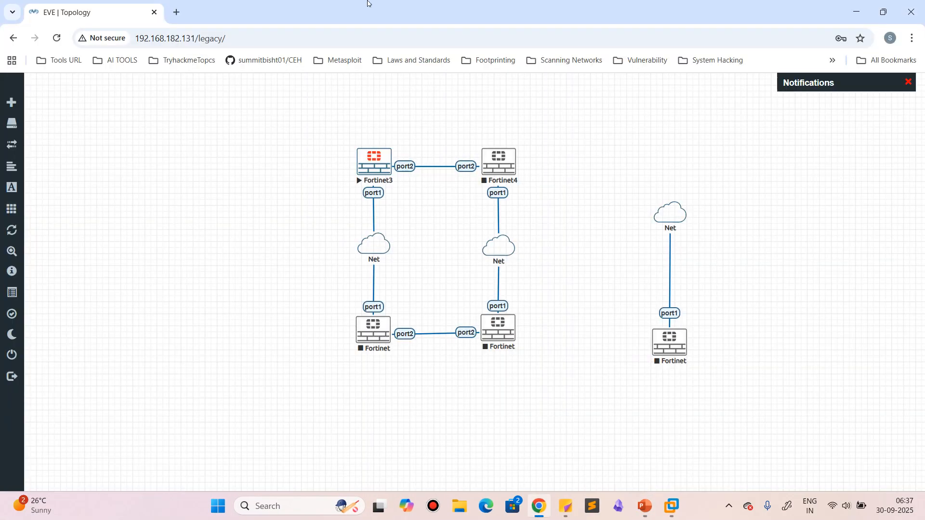
pyautogui.click(178, 13)
pyautogui.hotkey('ctrl', 'v')
pyautogui.press('Return')
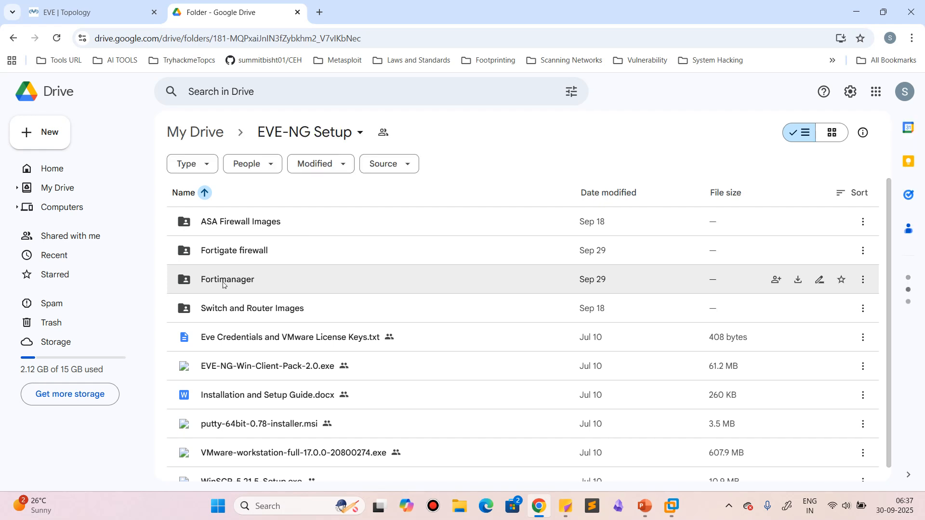
pyautogui.doubleClick(229, 251)
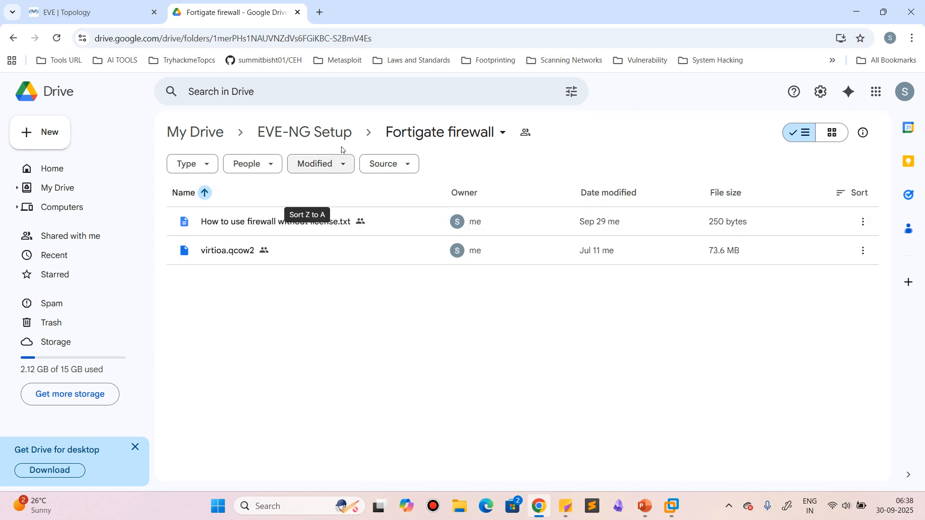
# Return to the EVE topology and open the console of the Fortinet3 node at its login prompt
pyautogui.click(80, 3)
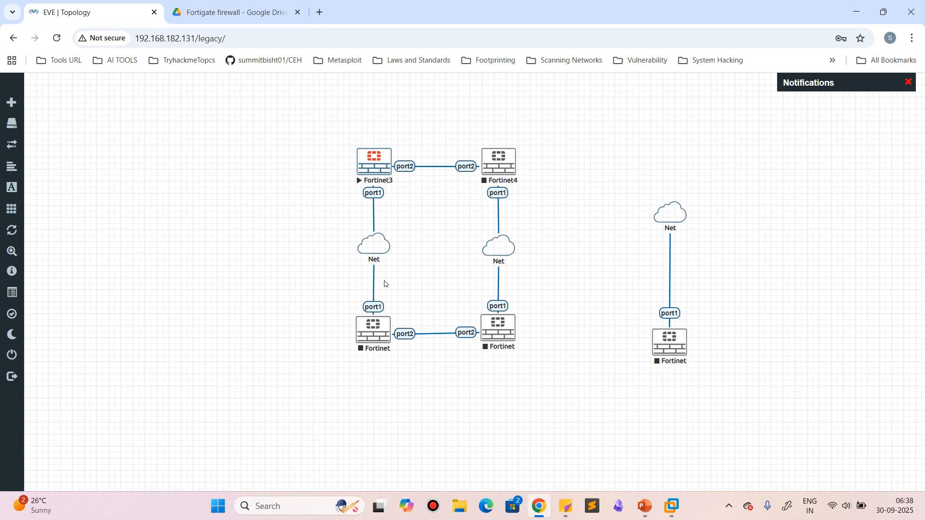
pyautogui.click(378, 163)
pyautogui.click(464, 128)
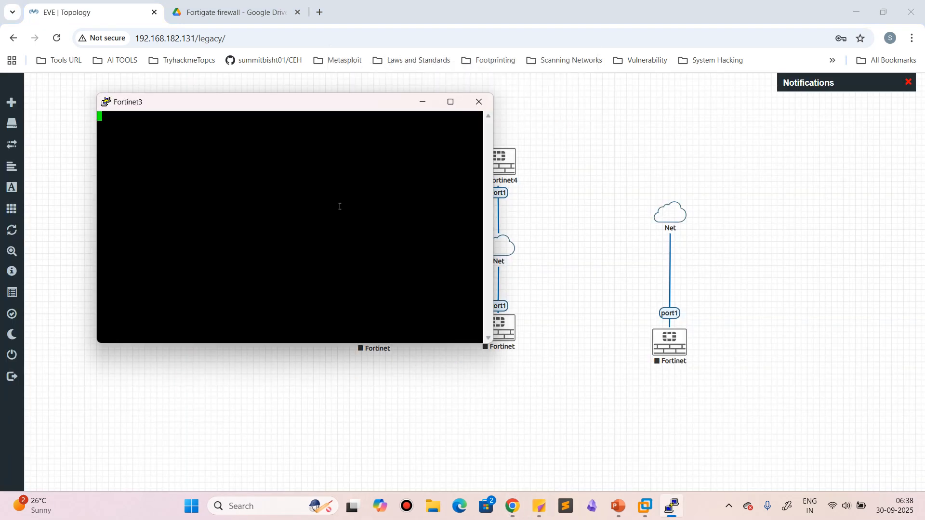
pyautogui.press('Return')
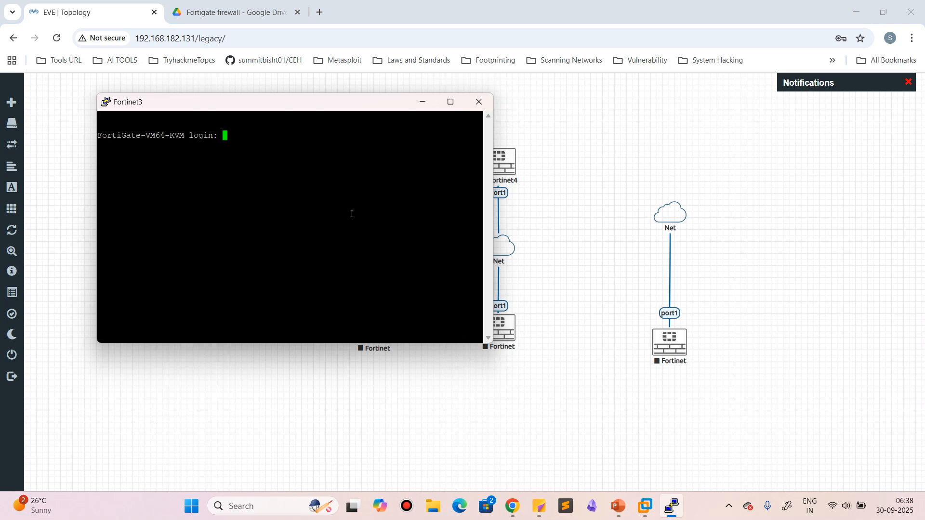
# Try to log in to the Fortinet3 console with the administrator user name and account password
pyautogui.write('admin')
pyautogui.press('Return')
pyautogui.press('Return')
pyautogui.write('amdin')
pyautogui.press('Return')
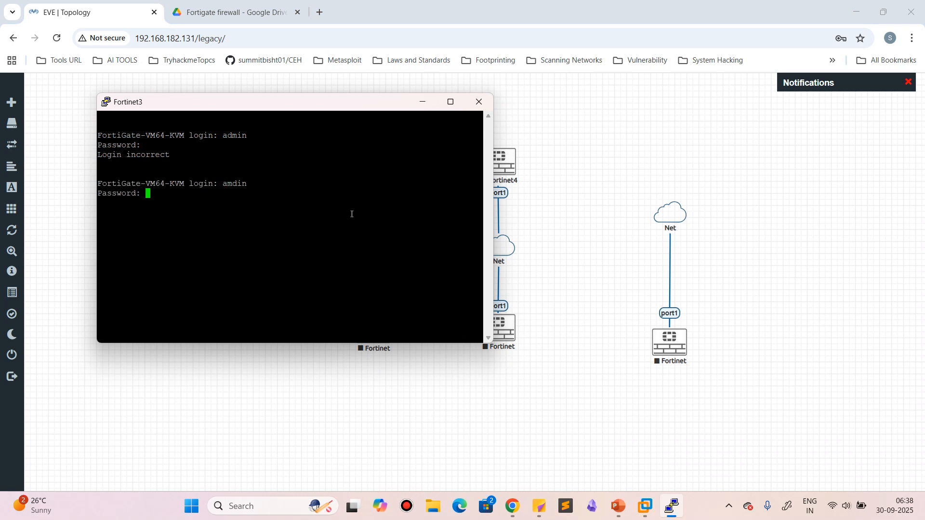
# Log in to the Fortinet3 console as admin with the account password
pyautogui.press('Return')
pyautogui.press('Return')
pyautogui.write('admin')
pyautogui.press('Return')
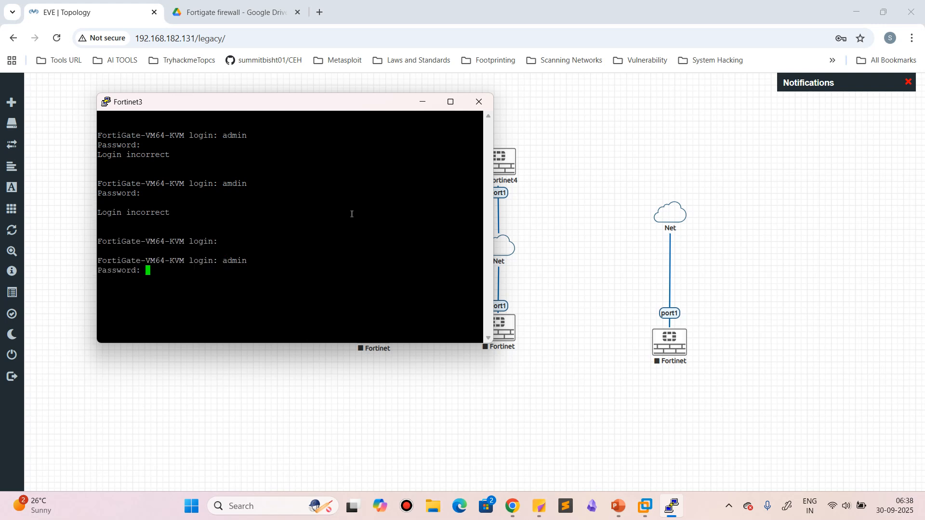
# Run "get system interface" in the Fortinet3 console and check the IP address of port1
pyautogui.press('Return')
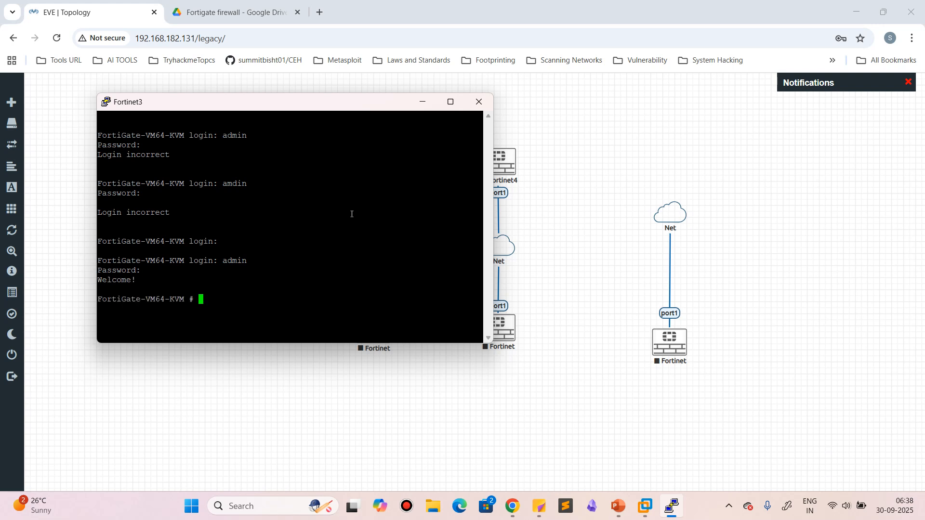
pyautogui.write('get system interface')
pyautogui.press('Return')
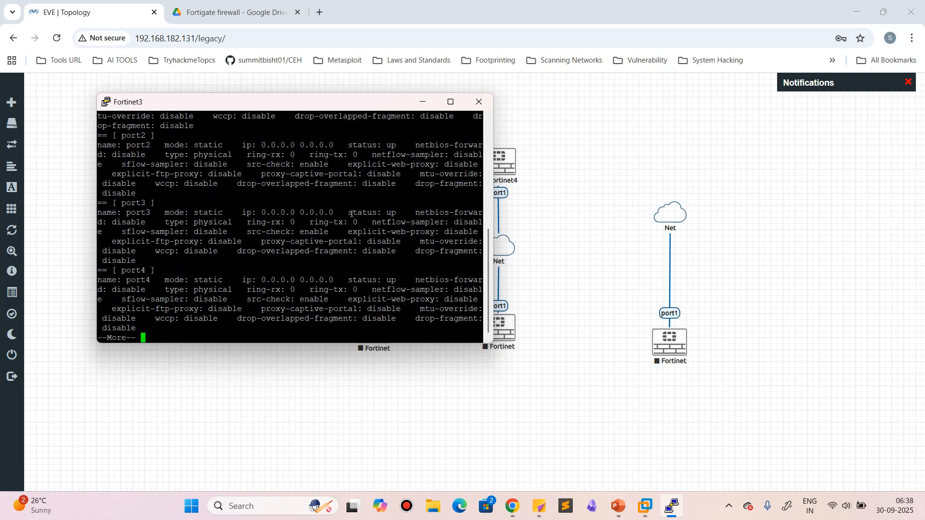
pyautogui.scroll(9, 352, 215)
pyautogui.scroll(-5, 351, 214)
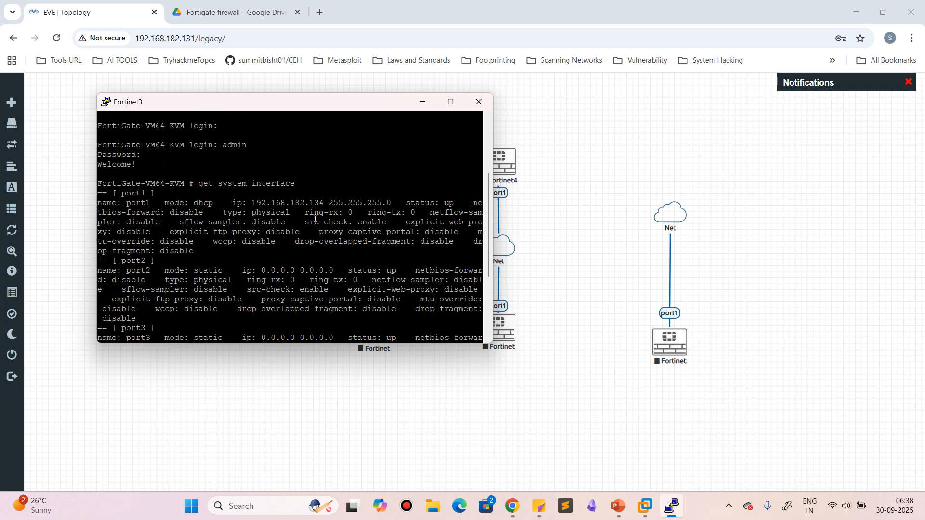
# Open the FortiGate web interface at 192.168.182.134 in a new browser tab
pyautogui.click(320, 11)
pyautogui.write('192.168.1')
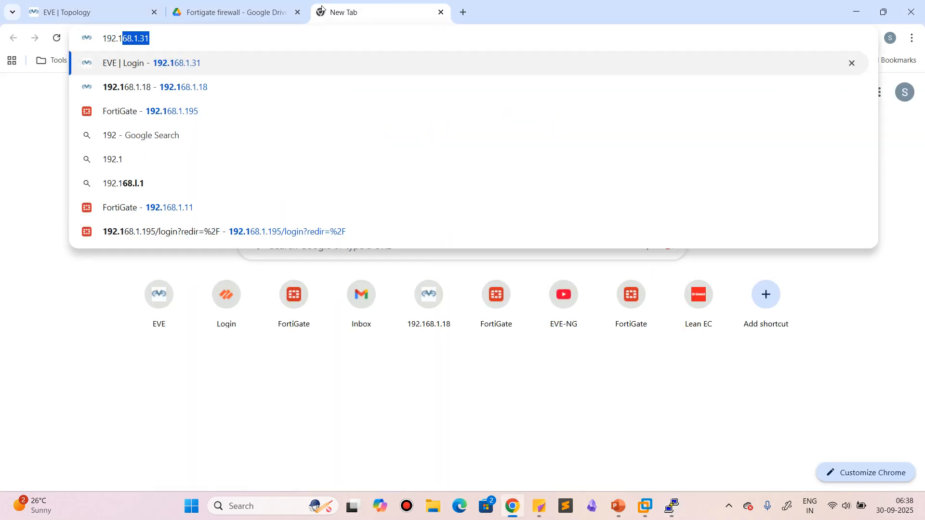
pyautogui.write('82')
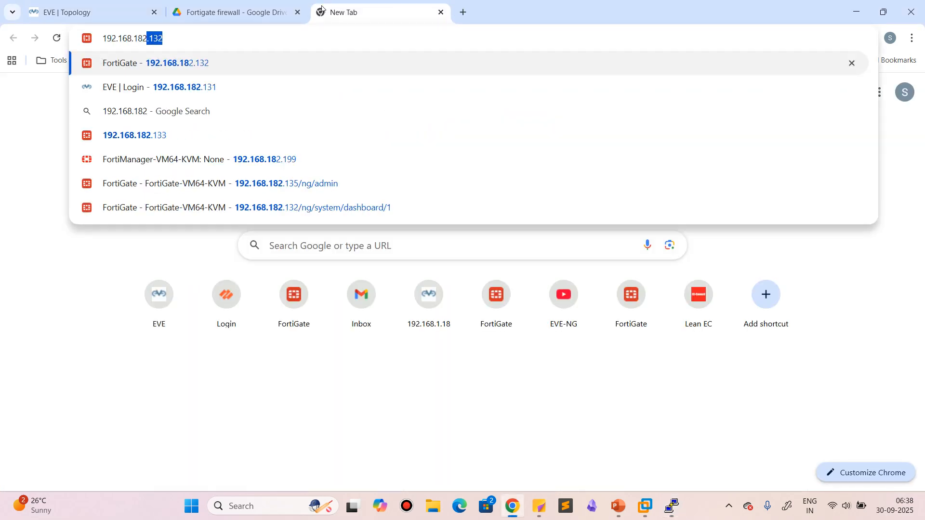
pyautogui.write('.134')
pyautogui.press('Return')
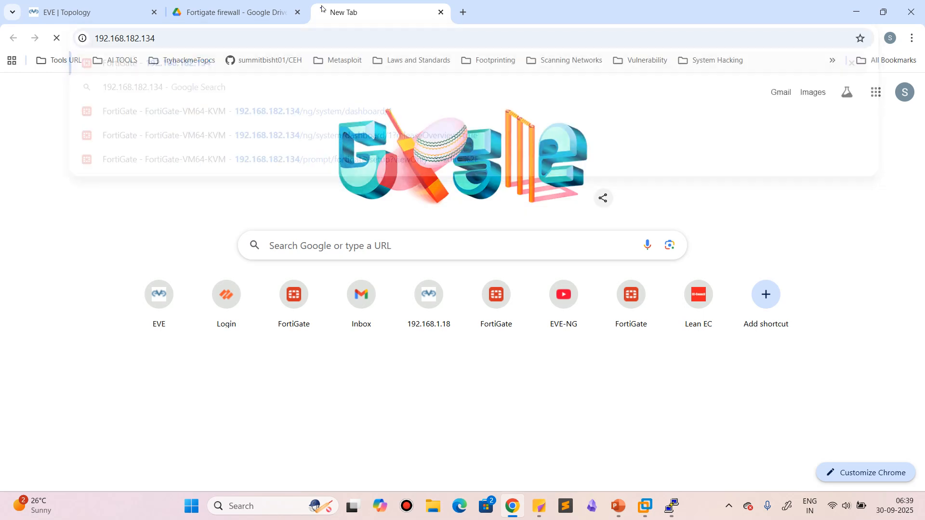
# Log in to the FortiGate web interface as admin with the account password
pyautogui.write('admi')
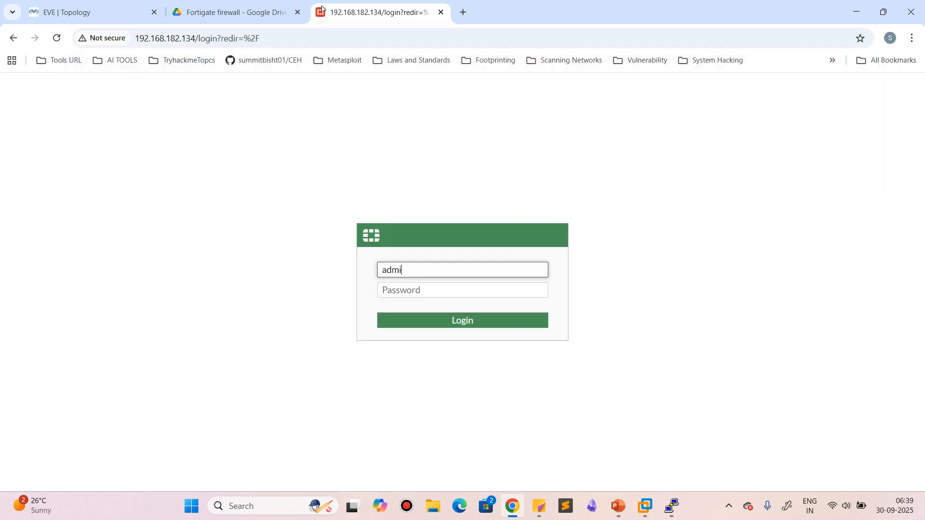
pyautogui.write('n')
pyautogui.press('Tab')
pyautogui.write('1234')
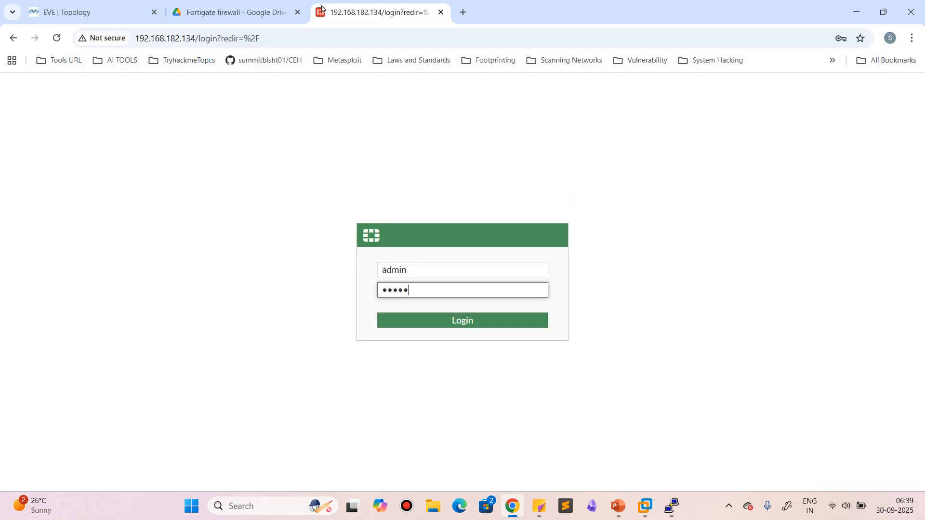
pyautogui.press('Return')
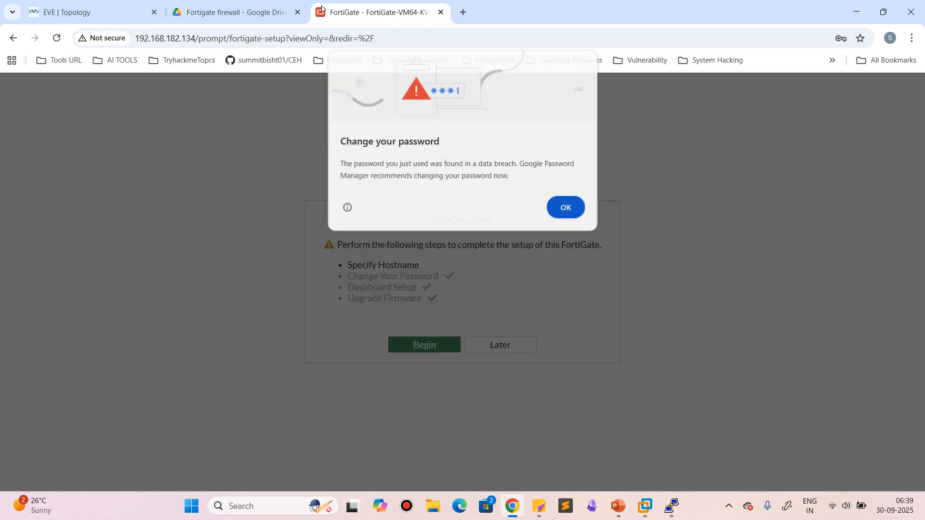
# Dismiss the browser's password warning, postpone the FortiGate setup and close the FortiOS 7.0.0 introduction
pyautogui.click(561, 208)
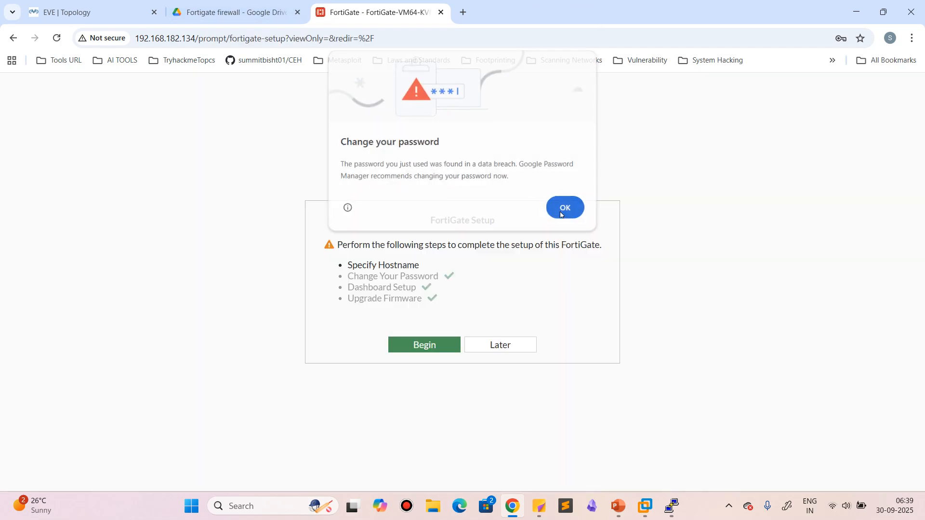
pyautogui.click(500, 344)
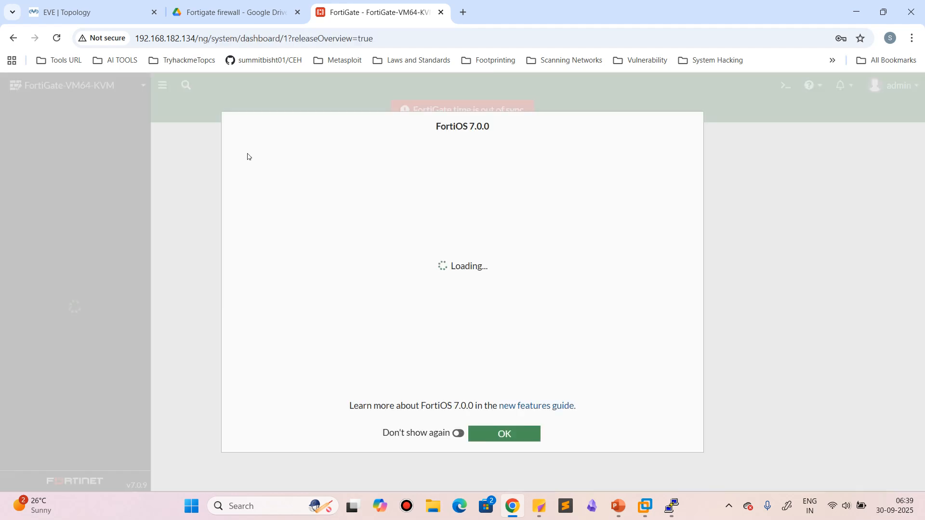
pyautogui.click(527, 433)
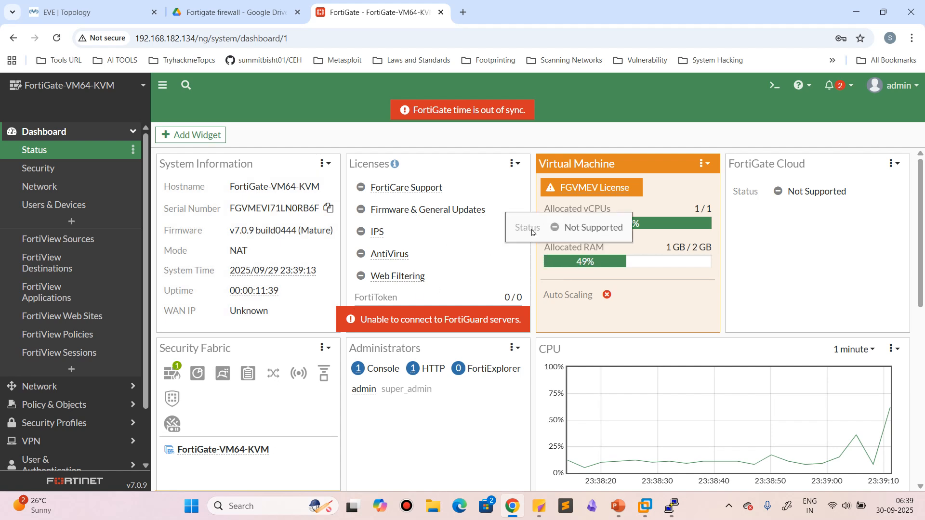
# Review the FortiGate notifications and the widgets on the Status dashboard
pyautogui.click(831, 86)
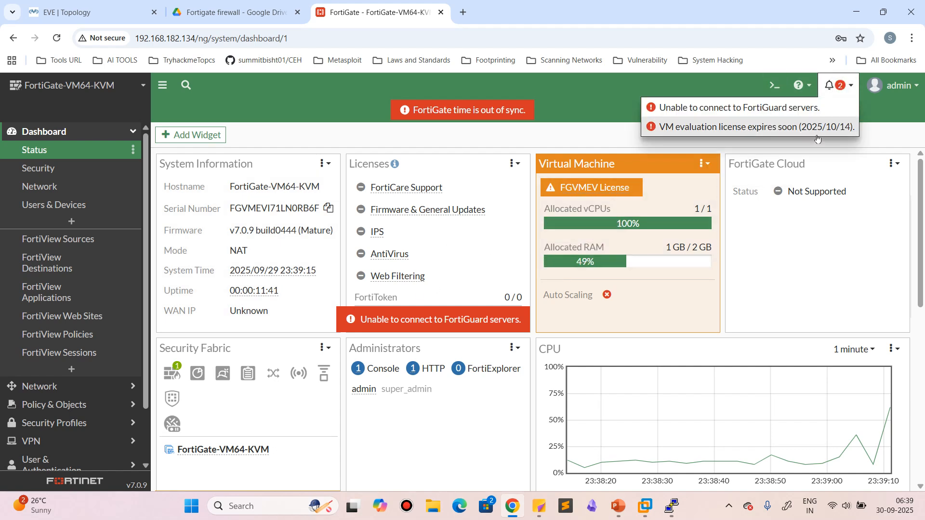
pyautogui.click(597, 97)
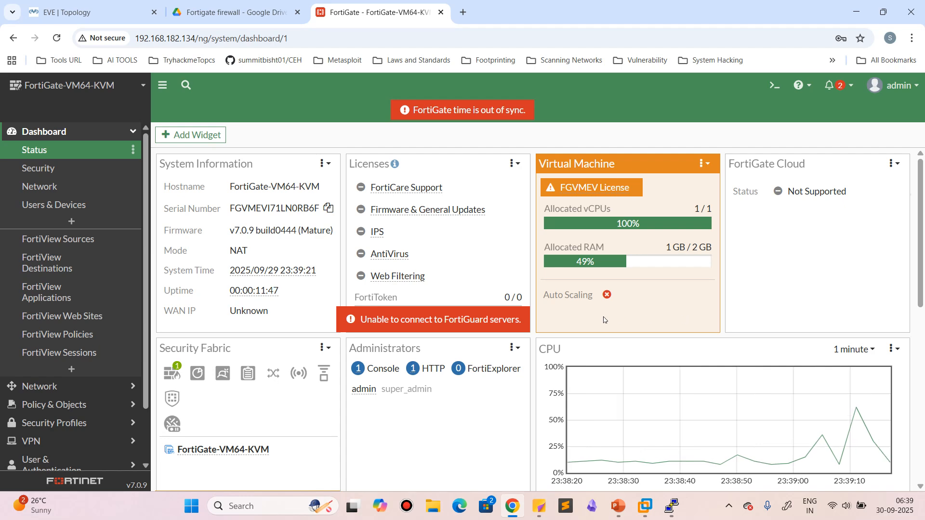
pyautogui.scroll(-3, 315, 359)
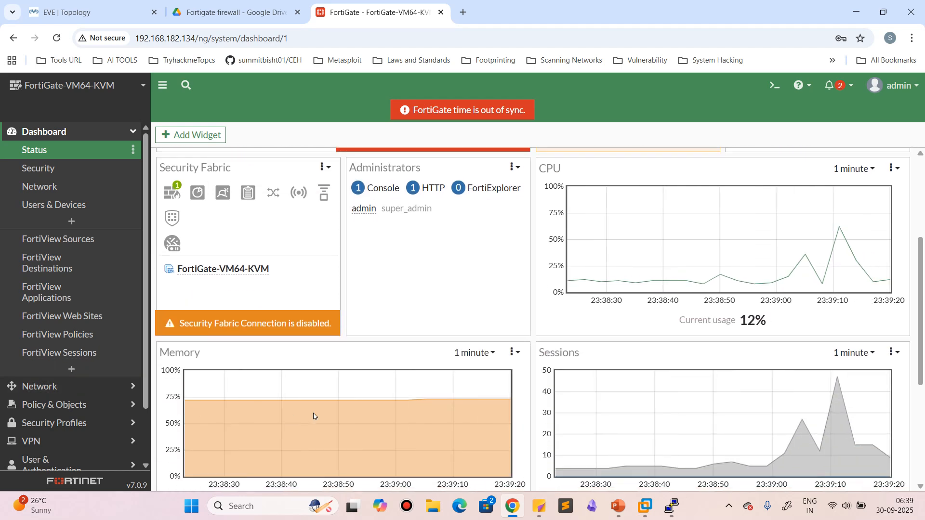
pyautogui.scroll(-4, 472, 398)
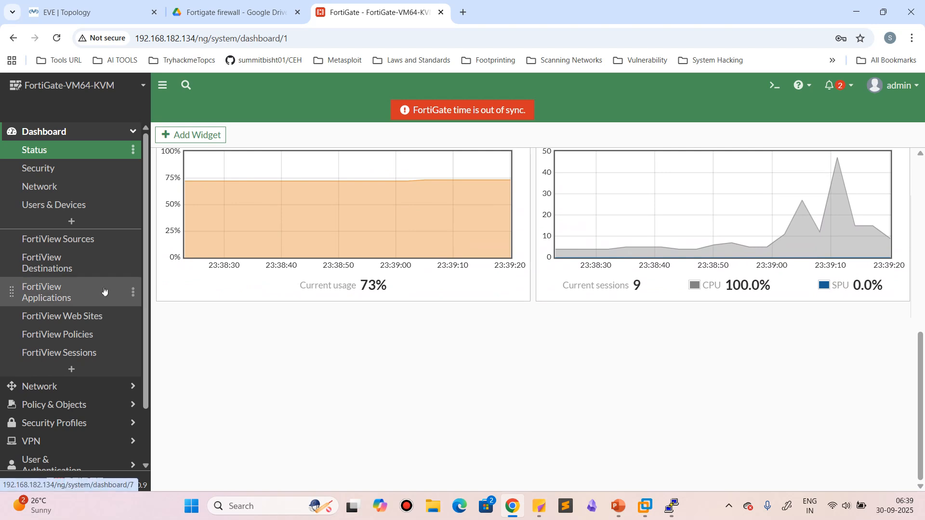
# Open the FortiGate's network Interfaces page
pyautogui.click(60, 404)
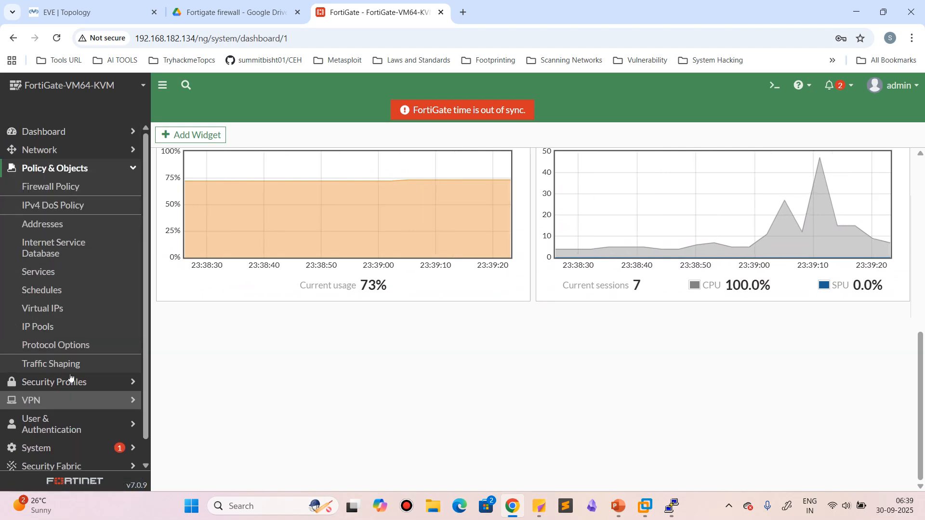
pyautogui.click(57, 150)
pyautogui.click(46, 175)
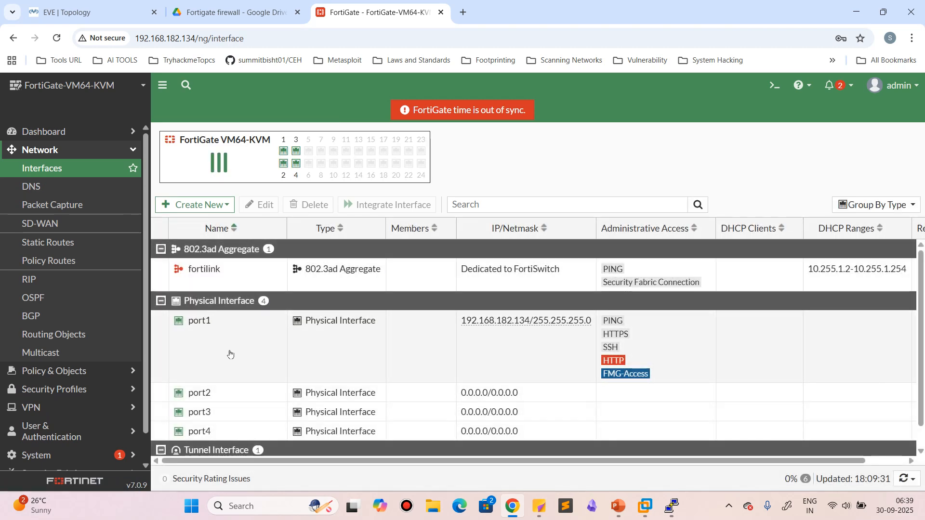
# Look through the aggregate, physical and tunnel interfaces in the FortiGate interface list
pyautogui.scroll(-1, 284, 368)
pyautogui.scroll(-1, 283, 369)
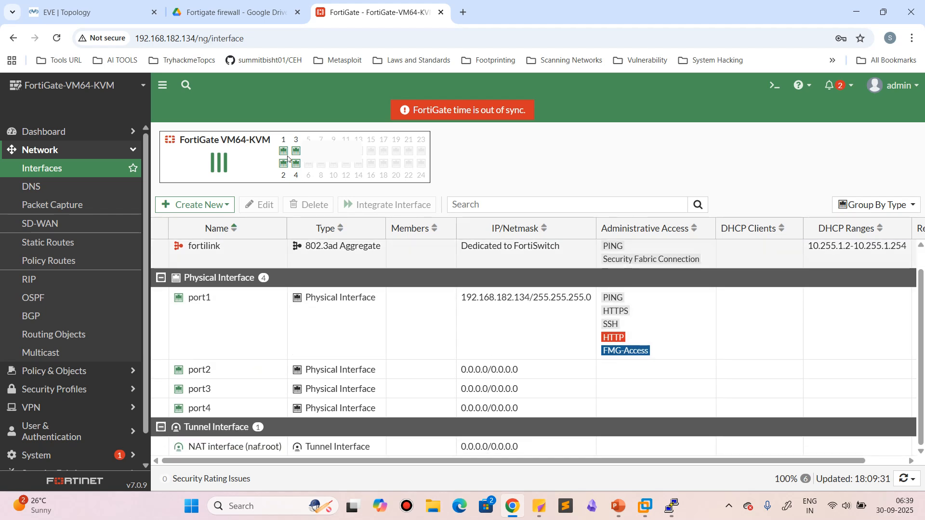
pyautogui.click(236, 448)
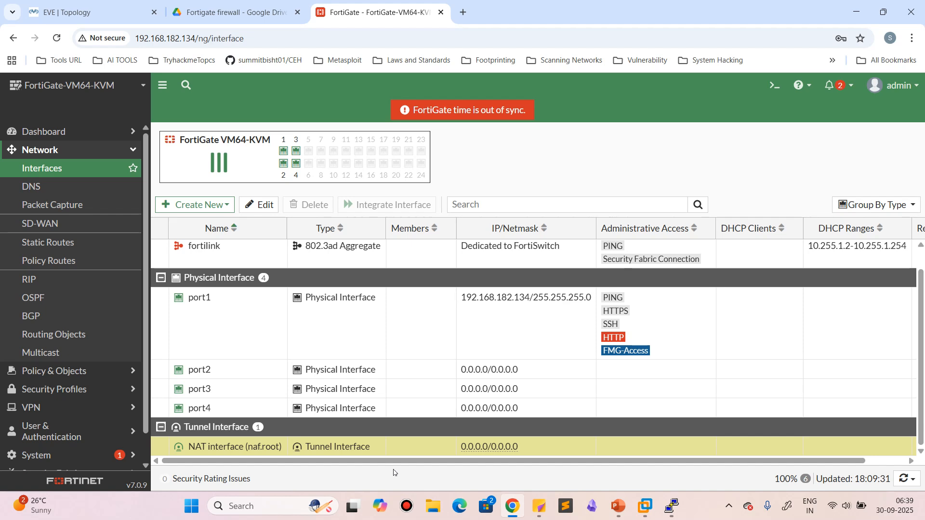
pyautogui.scroll(2, 219, 278)
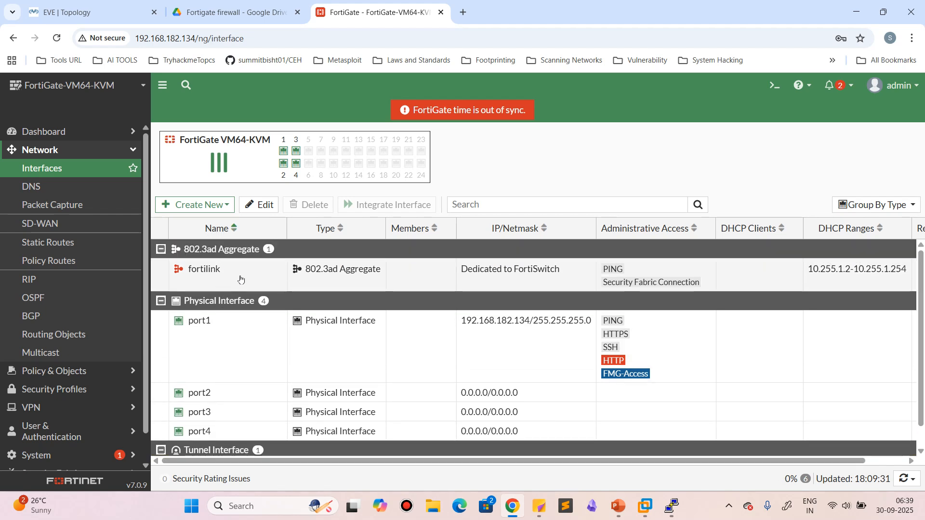
pyautogui.click(241, 275)
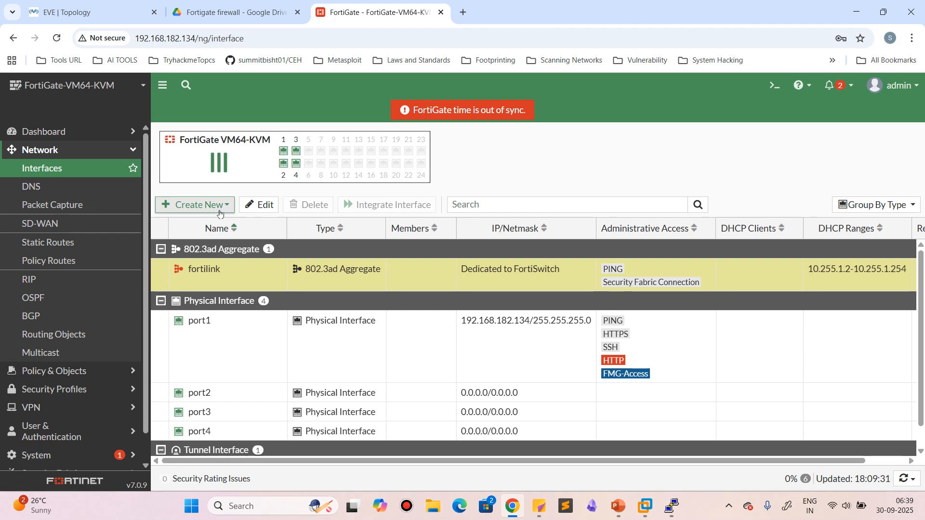
# Try to create a zone named sdfsd with port1 and port2 as its interface members
pyautogui.click(206, 204)
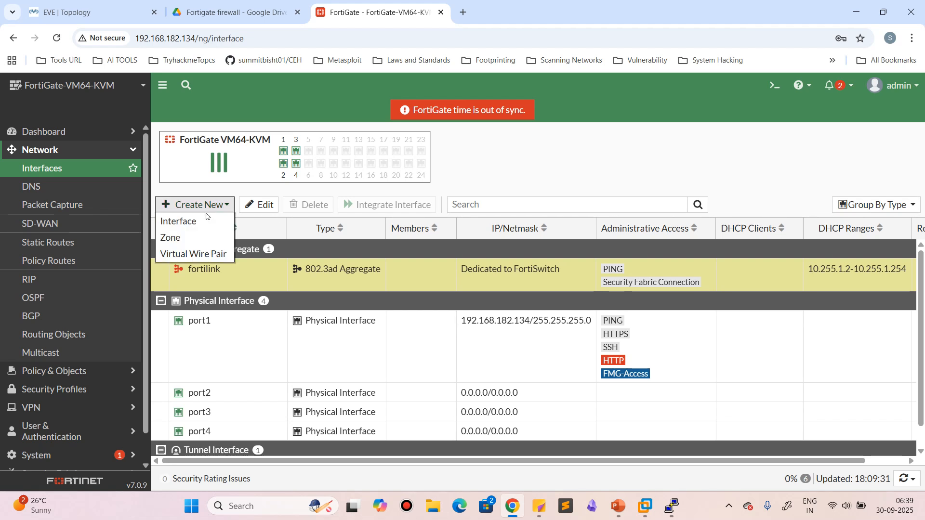
pyautogui.click(181, 240)
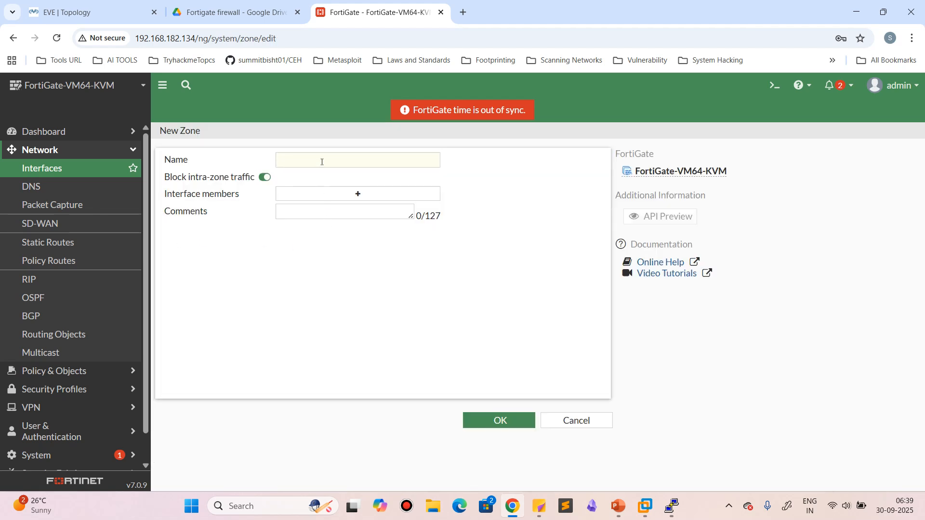
pyautogui.click(322, 162)
pyautogui.write('sdfsd')
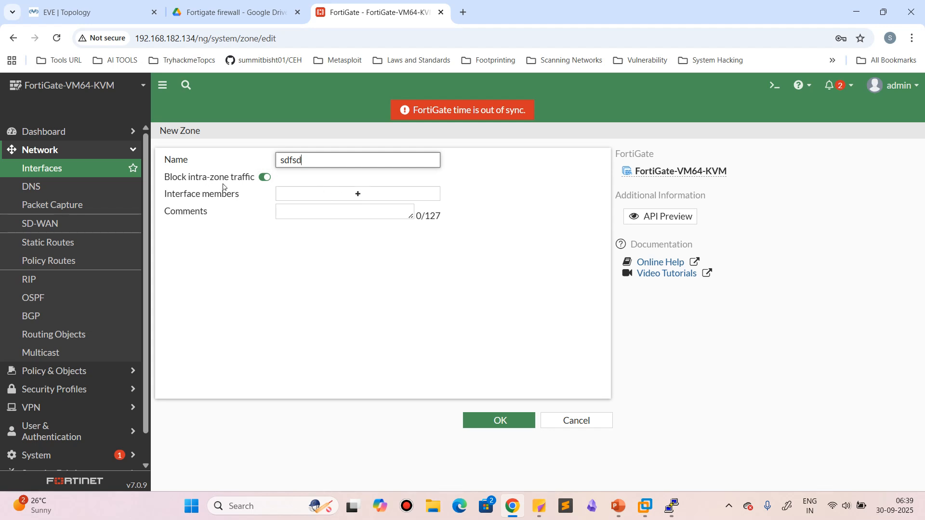
pyautogui.click(368, 197)
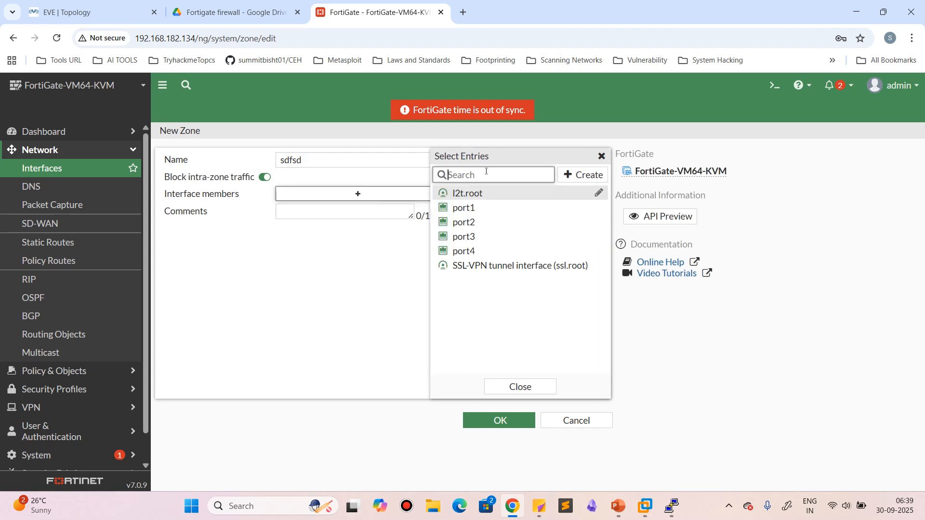
pyautogui.click(469, 209)
pyautogui.click(467, 222)
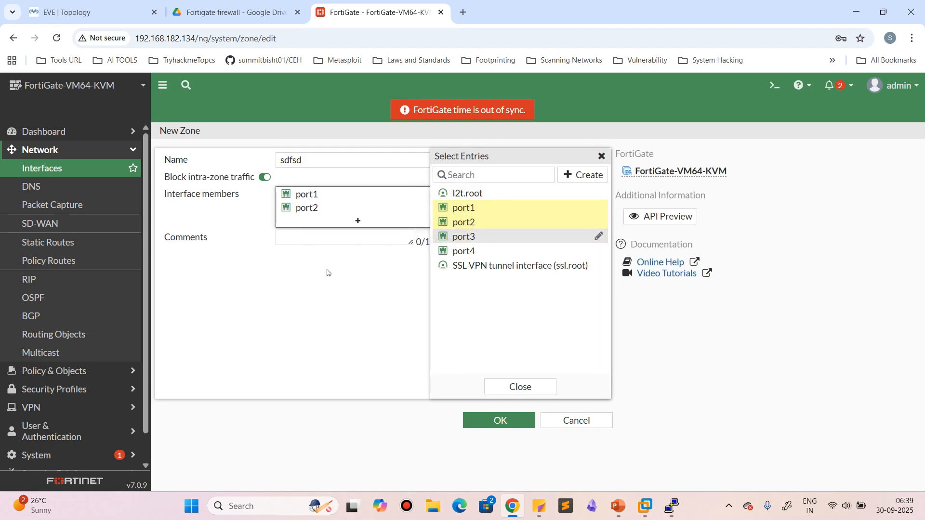
pyautogui.click(326, 271)
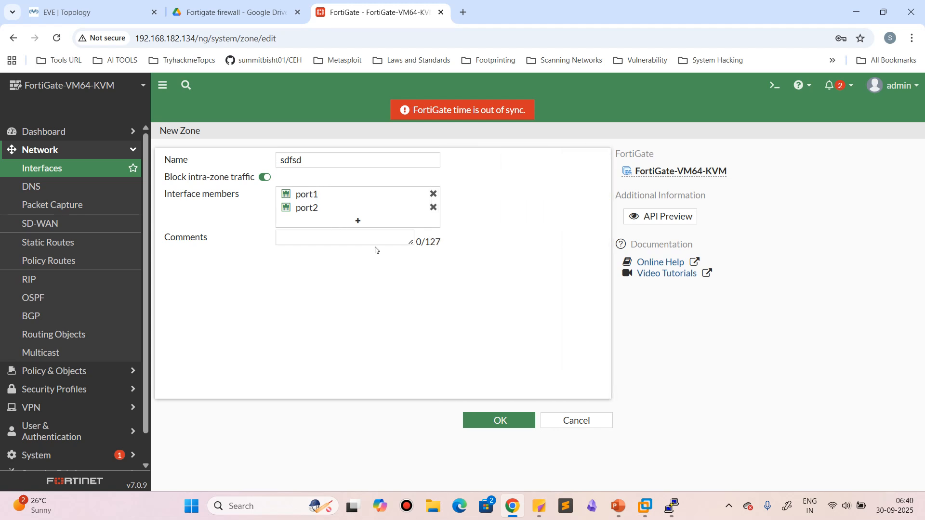
pyautogui.click(501, 420)
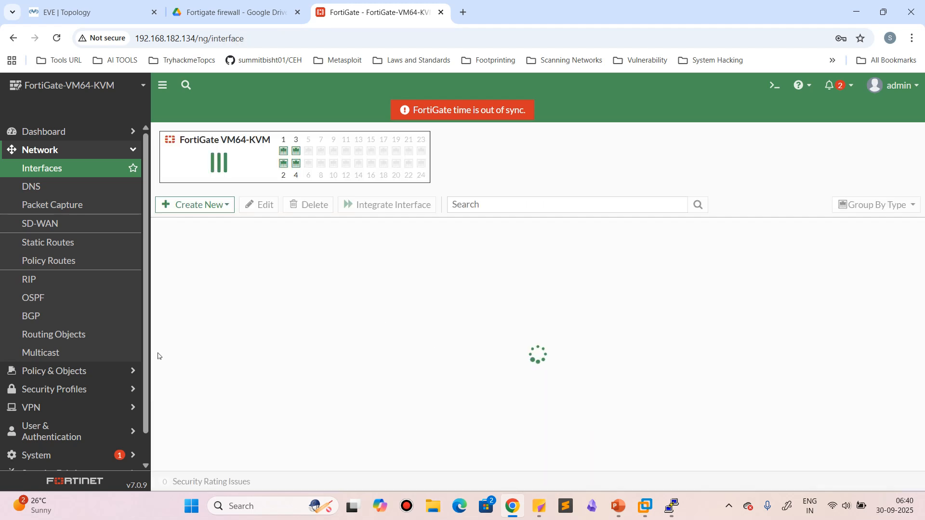
pyautogui.click(179, 205)
pyautogui.click(178, 254)
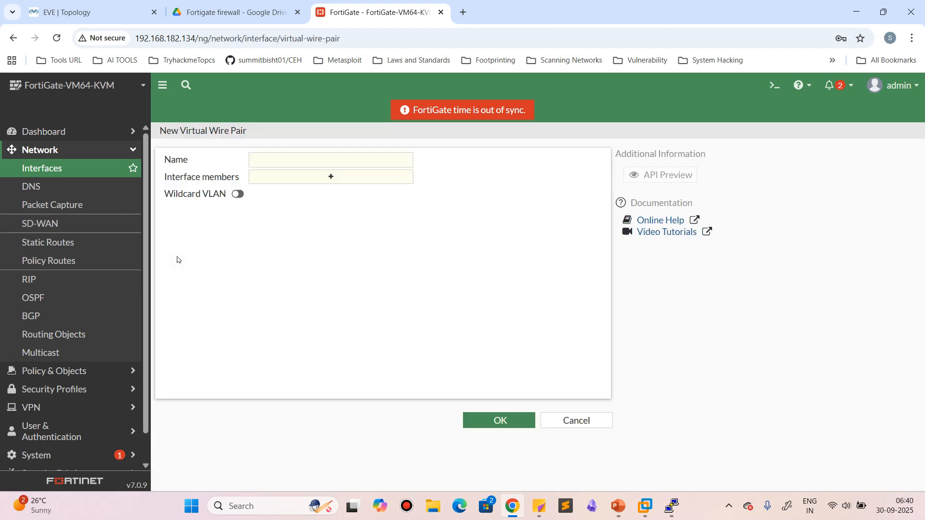
pyautogui.click(288, 186)
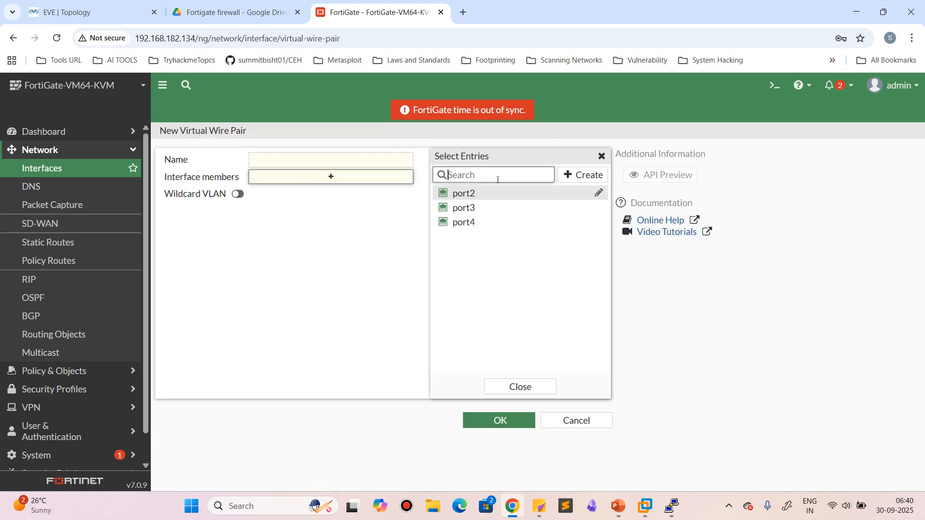
pyautogui.click(465, 208)
pyautogui.click(464, 222)
pyautogui.click(281, 244)
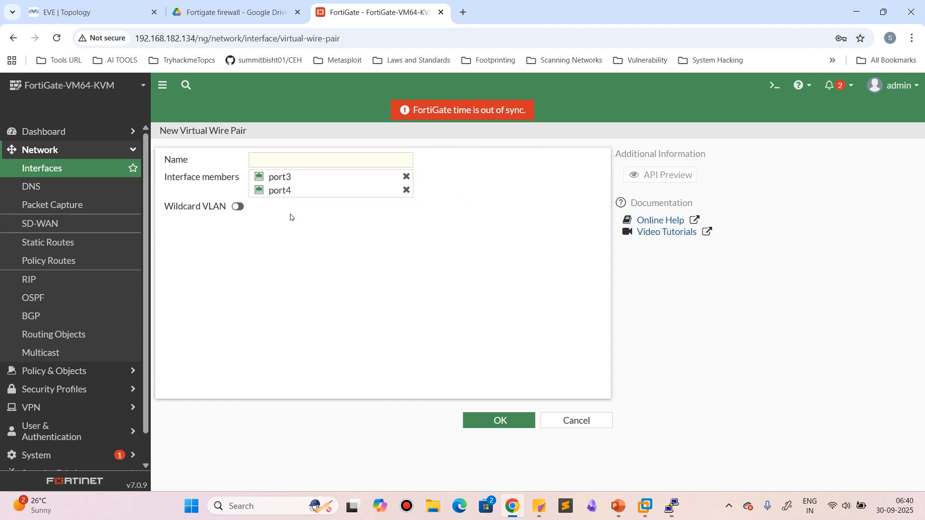
pyautogui.click(568, 416)
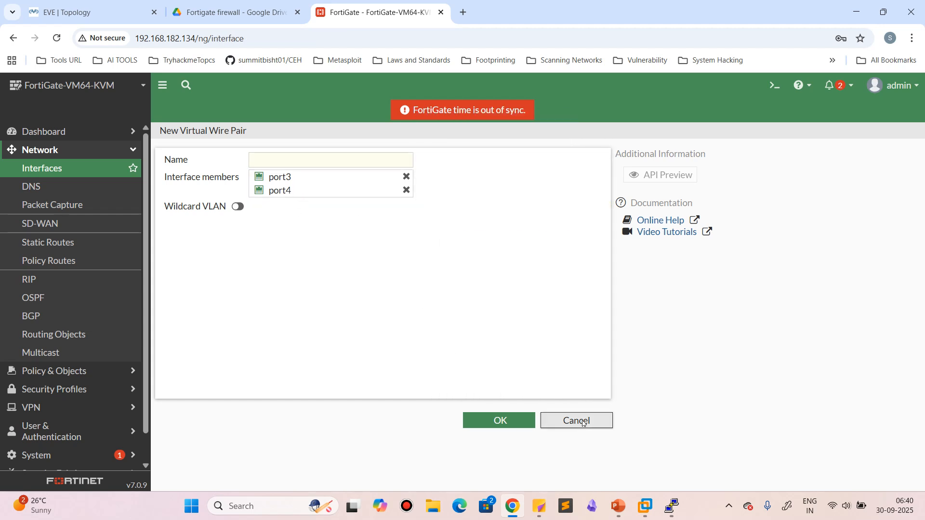
# Start a new interface of type VLAN and name it Vlan234
pyautogui.click(196, 203)
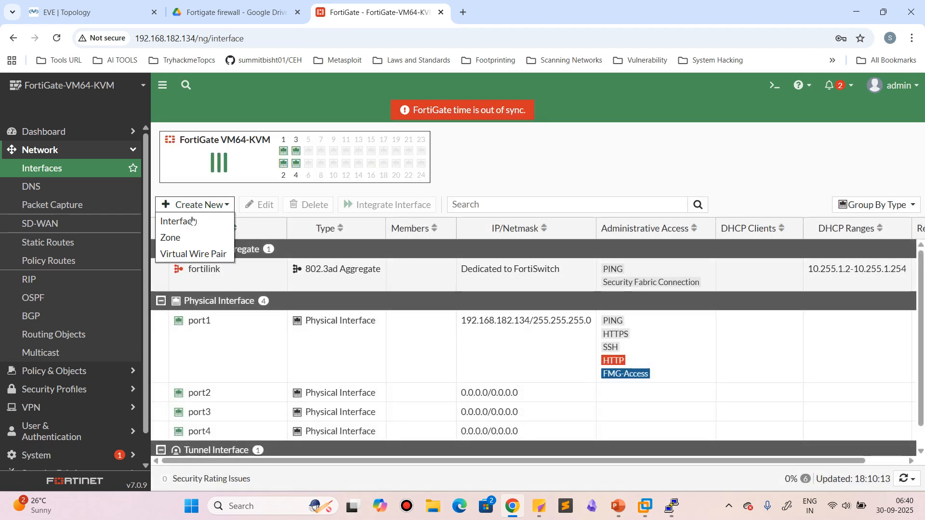
pyautogui.click(190, 222)
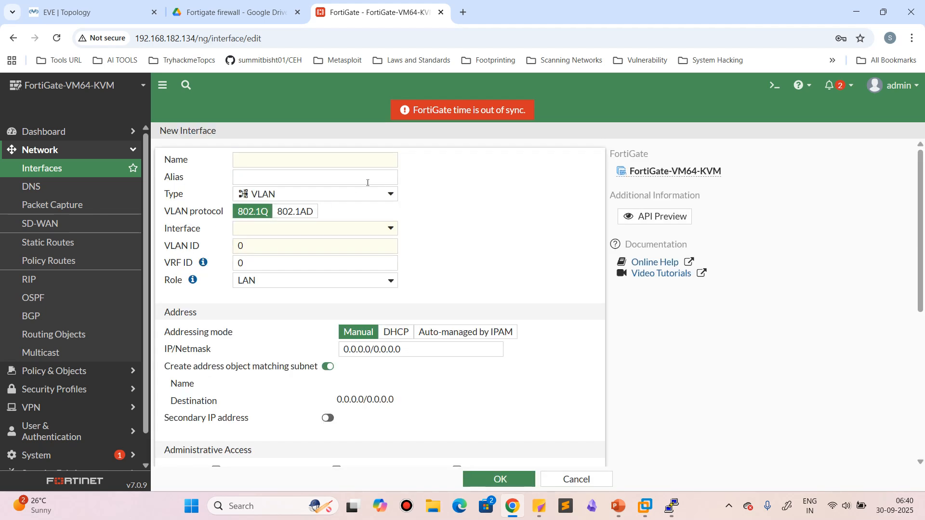
pyautogui.click(291, 195)
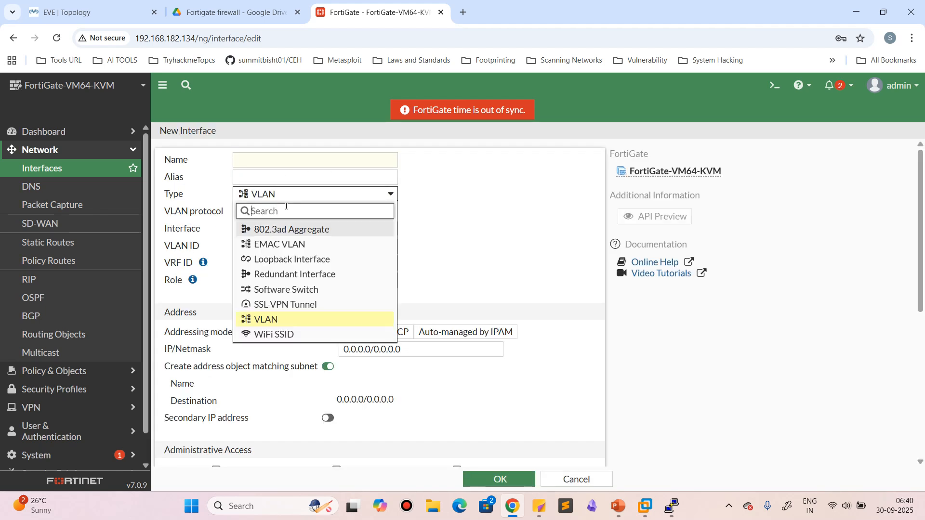
pyautogui.click(276, 326)
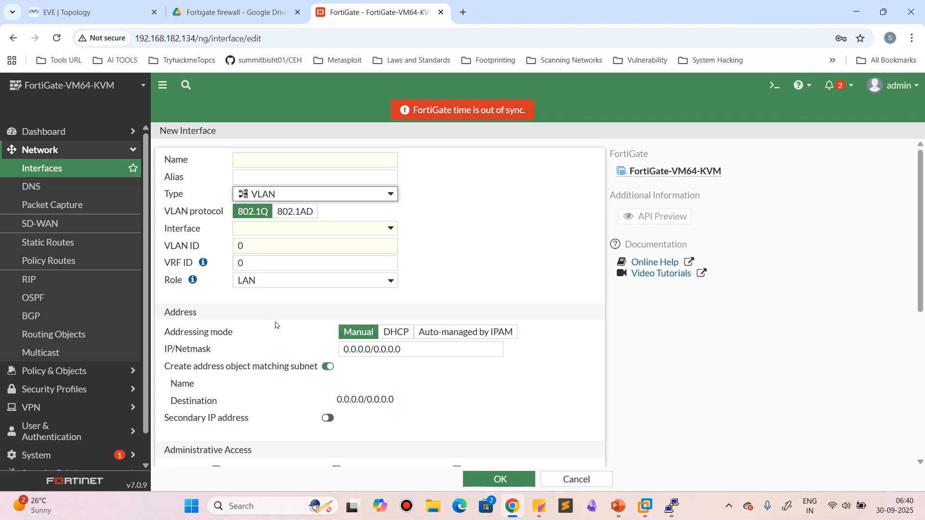
pyautogui.click(285, 160)
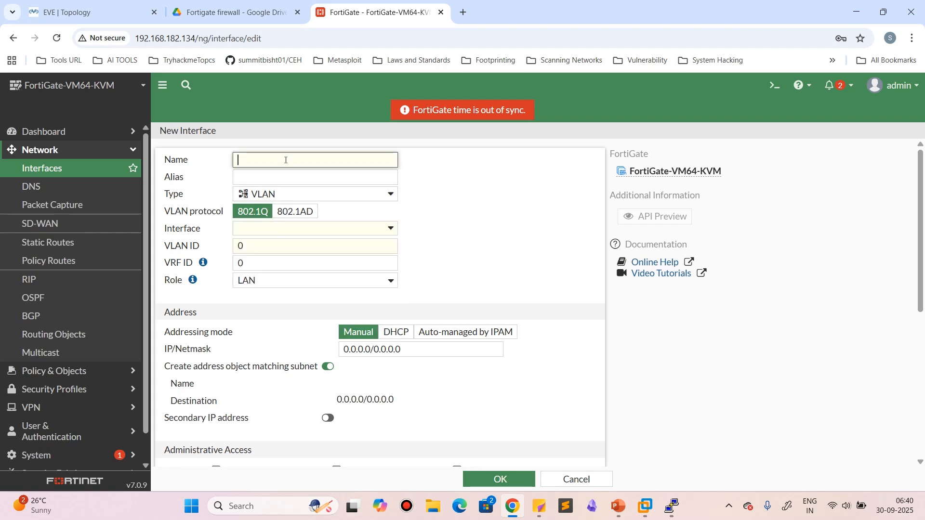
pyautogui.write('Vlan234')
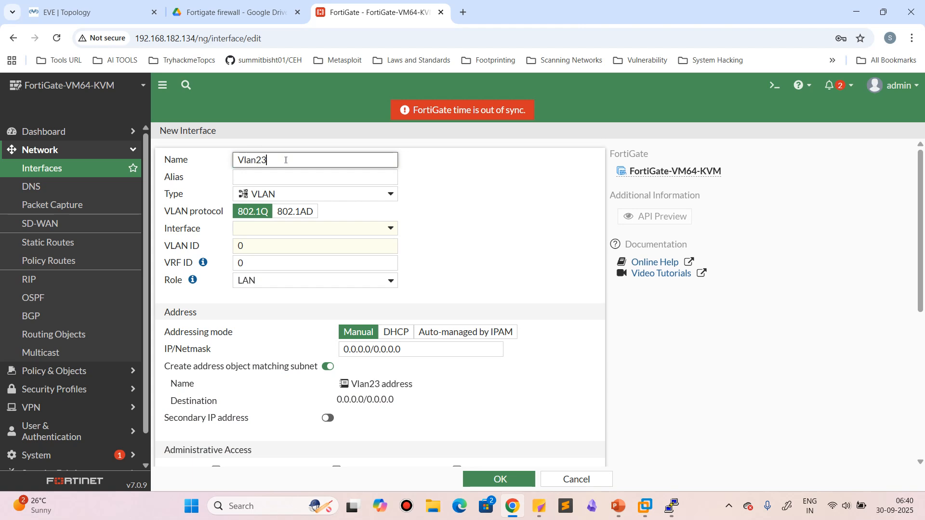
# Assign the VLAN interface to port2 and set its VLAN ID to 234
pyautogui.click(261, 231)
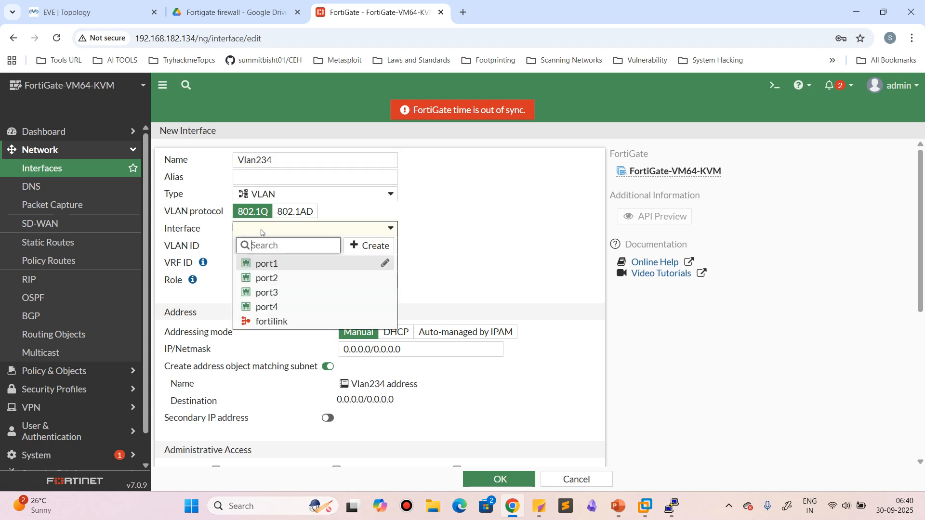
pyautogui.click(280, 278)
pyautogui.moveTo(296, 246); pyautogui.dragTo(229, 248)
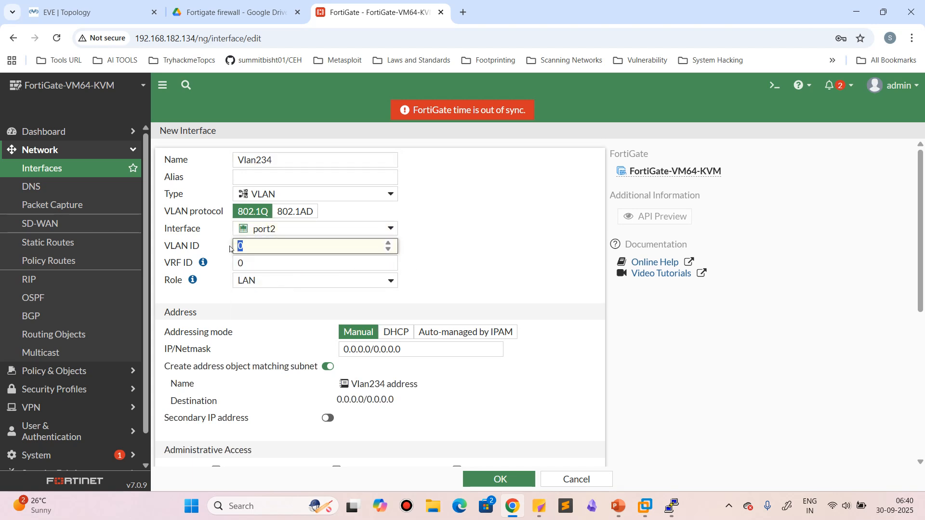
pyautogui.write('234')
pyautogui.click(548, 231)
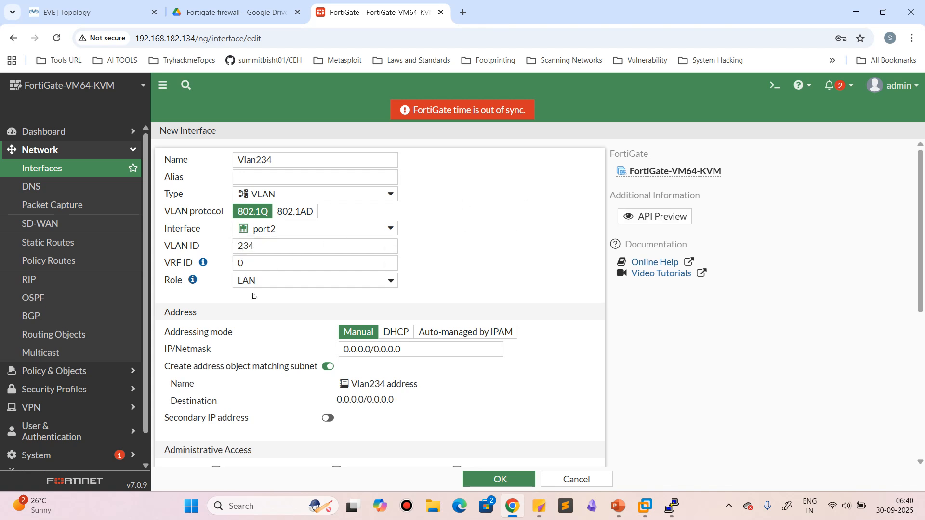
# Set the VLAN interface's IP/netmask to 192.168.2.1/24 and allow PING for IPv4 administrative access
pyautogui.scroll(-1, 479, 309)
pyautogui.moveTo(410, 291); pyautogui.dragTo(260, 290)
pyautogui.write('9')
pyautogui.press('BackSpace')
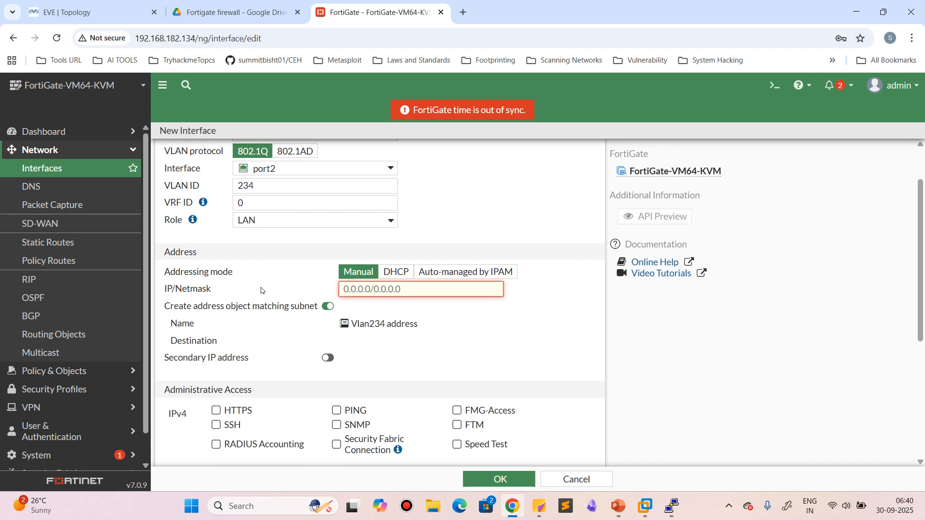
pyautogui.write('192.168.2.1')
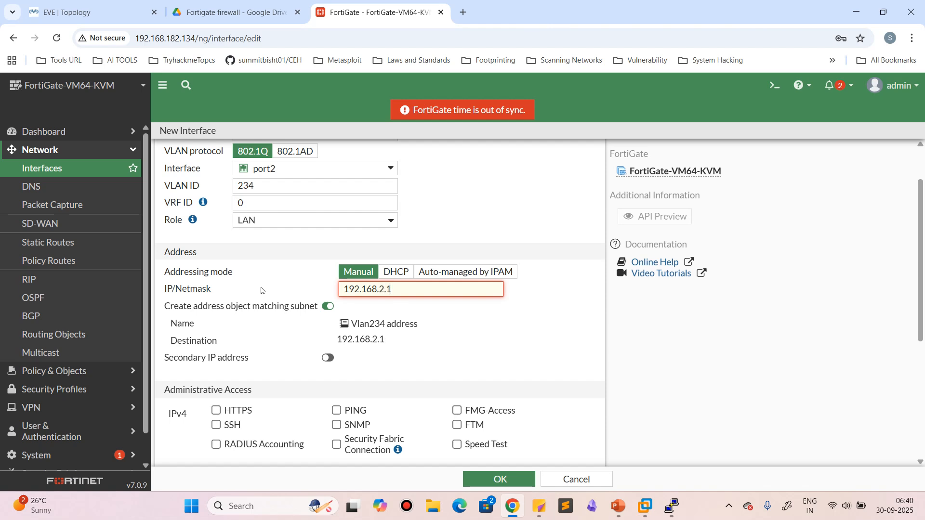
pyautogui.write('/24')
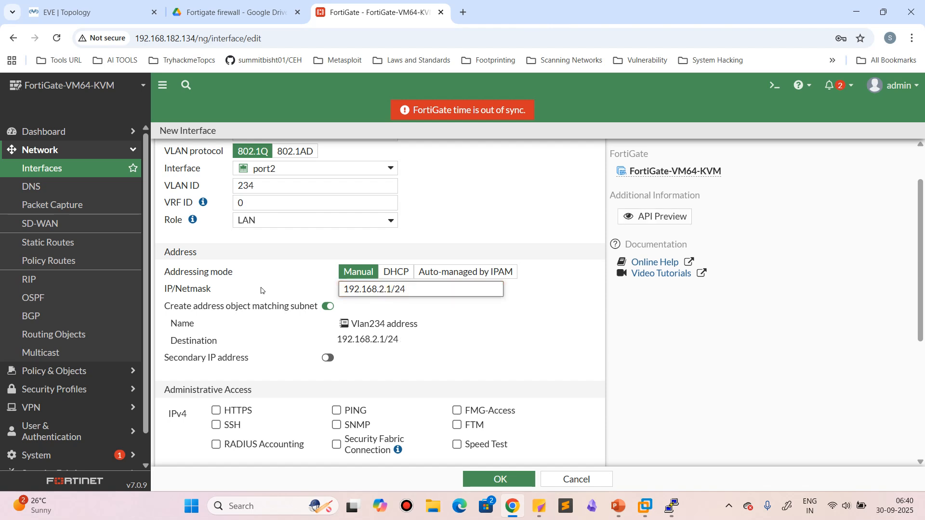
pyautogui.scroll(-2, 419, 395)
pyautogui.click(336, 290)
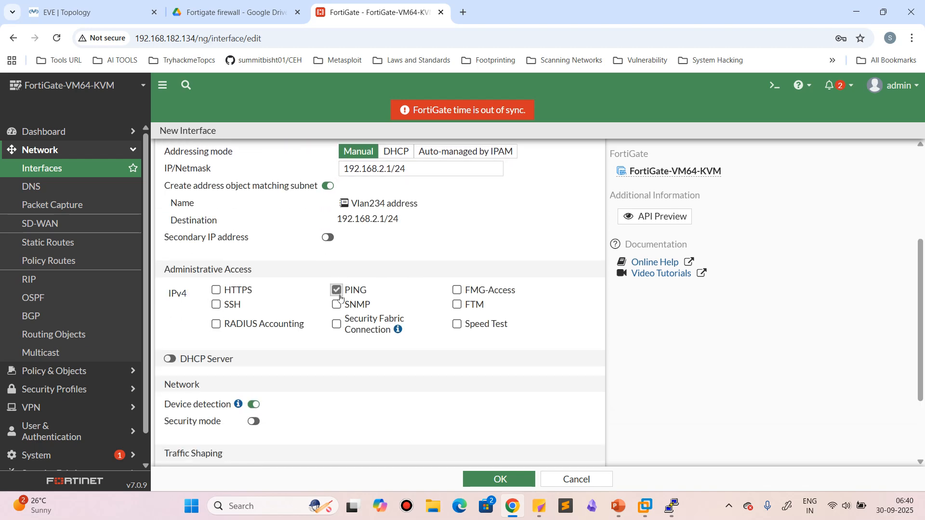
# Enable the VLAN interface's DHCP server to examine its address range and lease settings, and disable it again
pyautogui.scroll(-2, 345, 355)
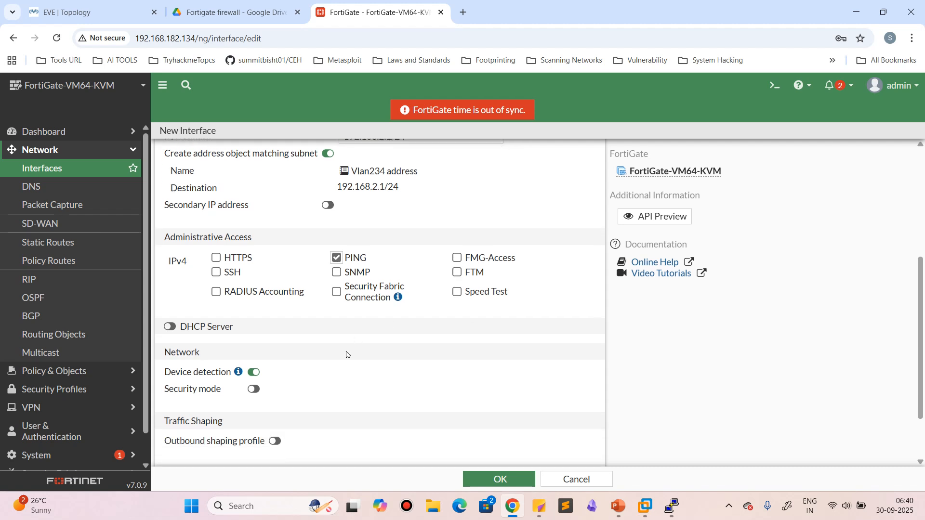
pyautogui.scroll(-1, 285, 353)
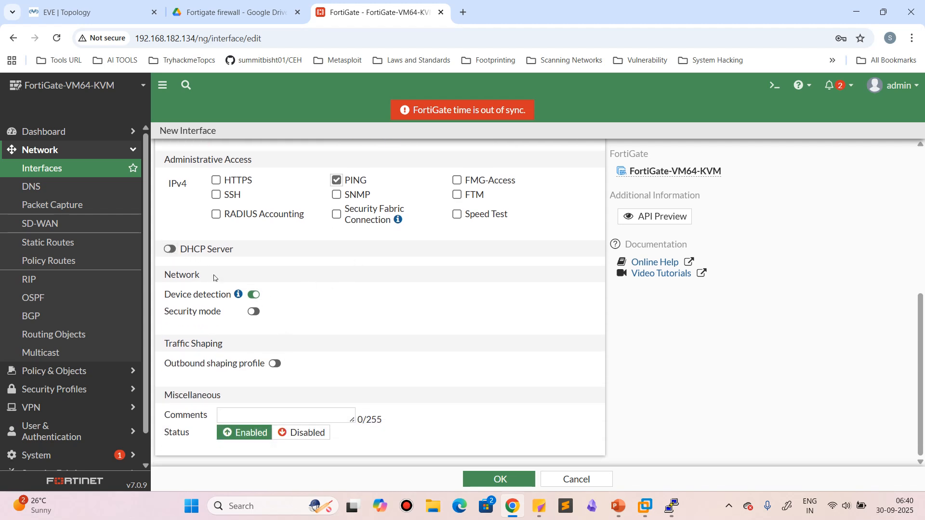
pyautogui.click(170, 249)
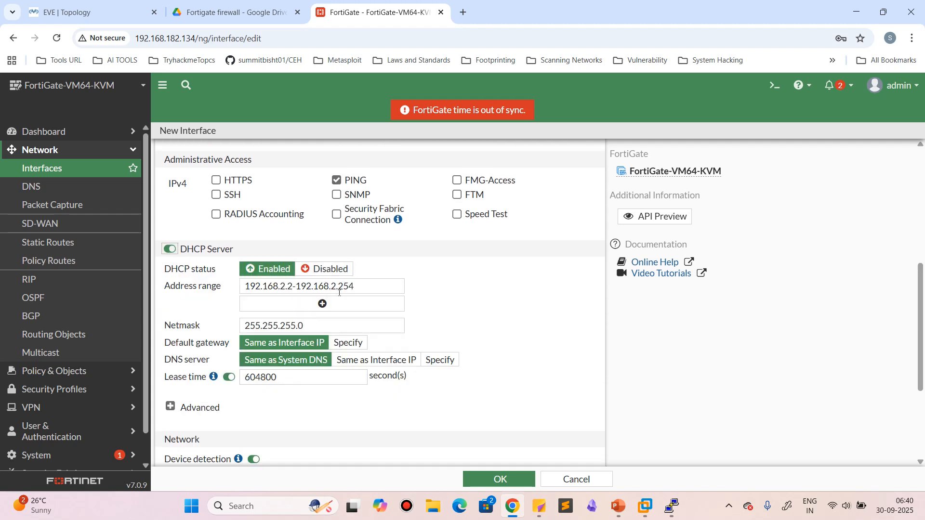
pyautogui.scroll(2, 429, 385)
pyautogui.scroll(-1, 421, 383)
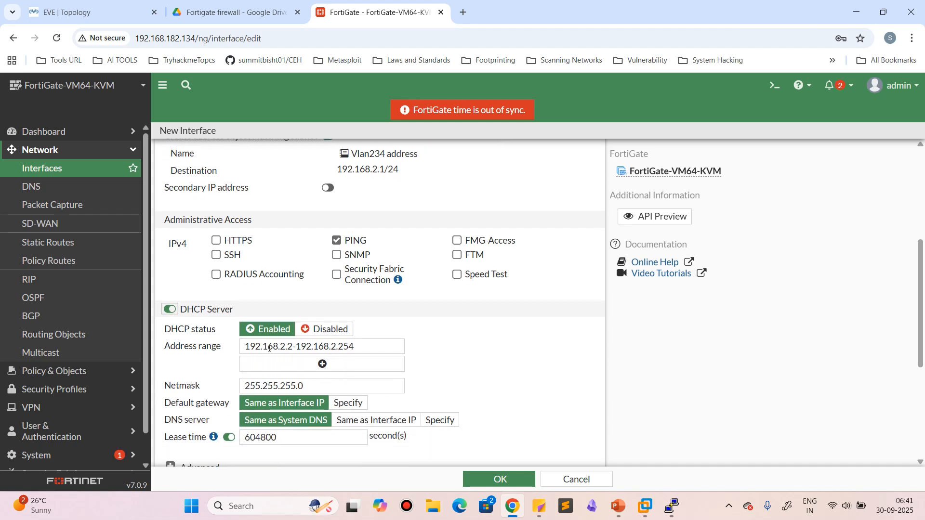
pyautogui.scroll(-1, 367, 401)
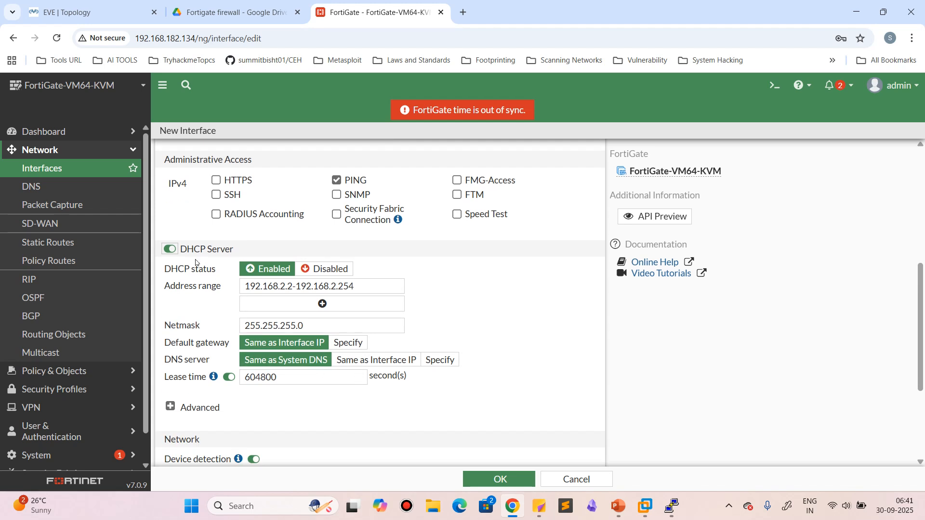
pyautogui.click(171, 249)
pyautogui.click(172, 249)
pyautogui.click(169, 249)
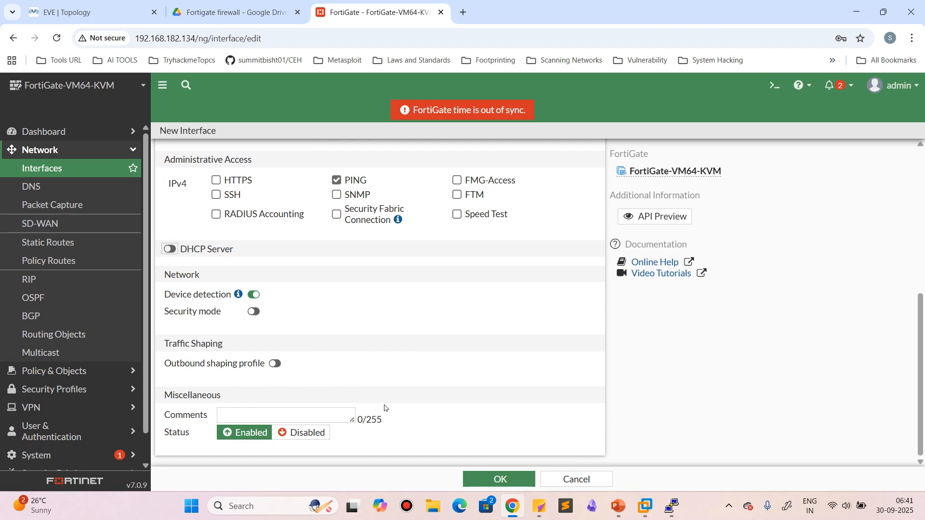
# Save the Vlan234 interface without an outbound shaping profile and expand port2 in the interface list to select it
pyautogui.click(276, 363)
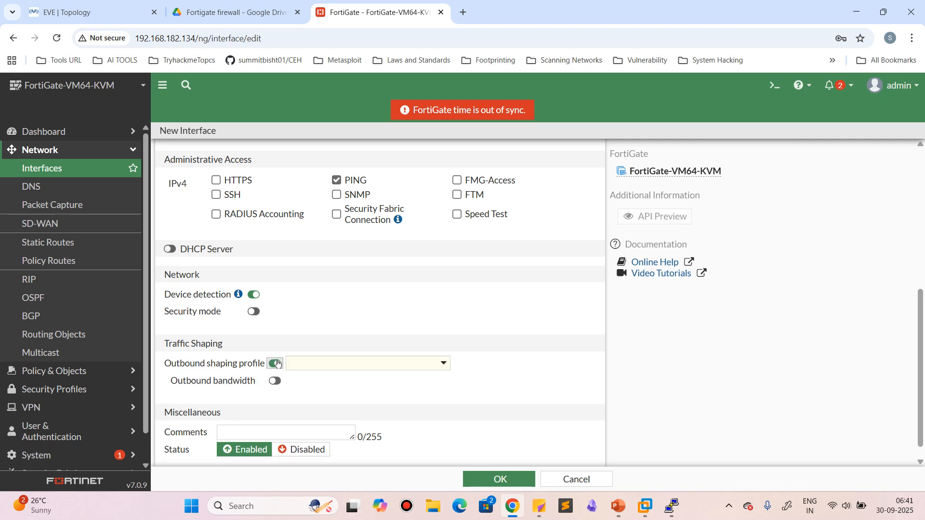
pyautogui.click(276, 364)
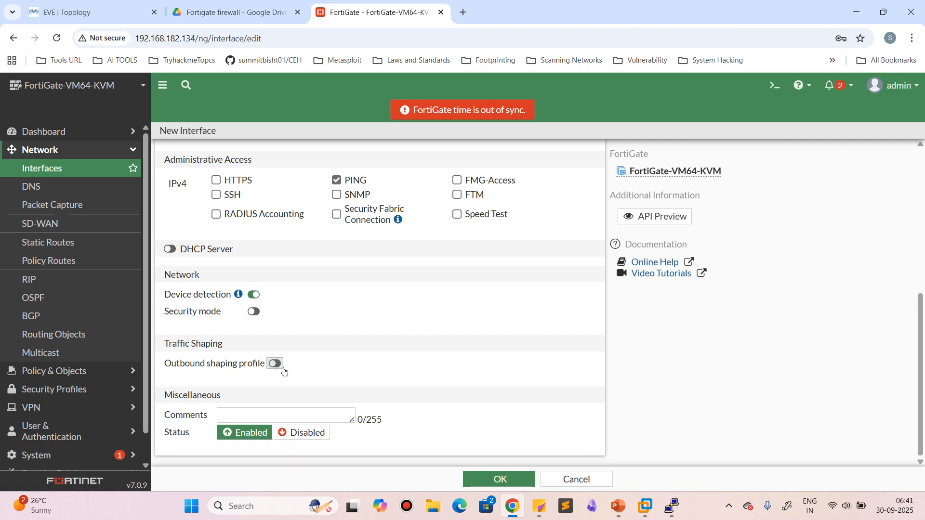
pyautogui.click(486, 485)
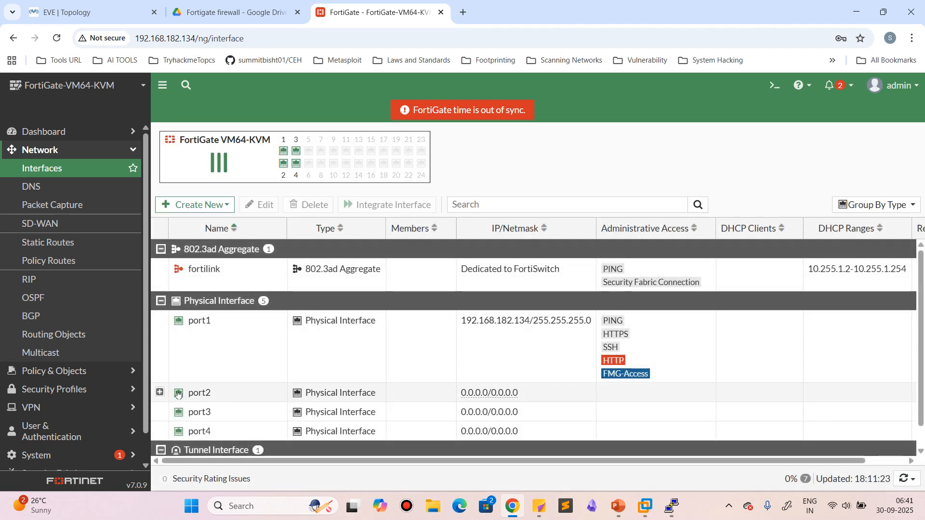
pyautogui.click(159, 391)
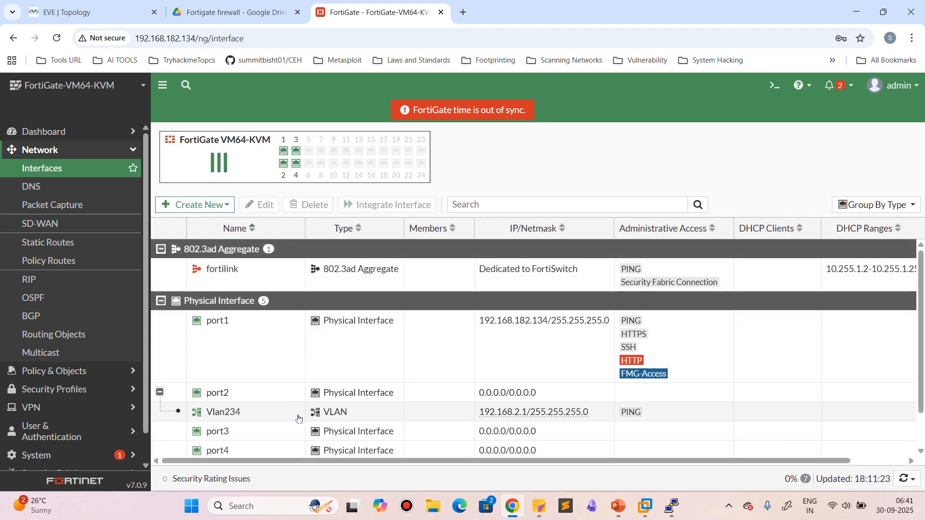
pyautogui.click(259, 419)
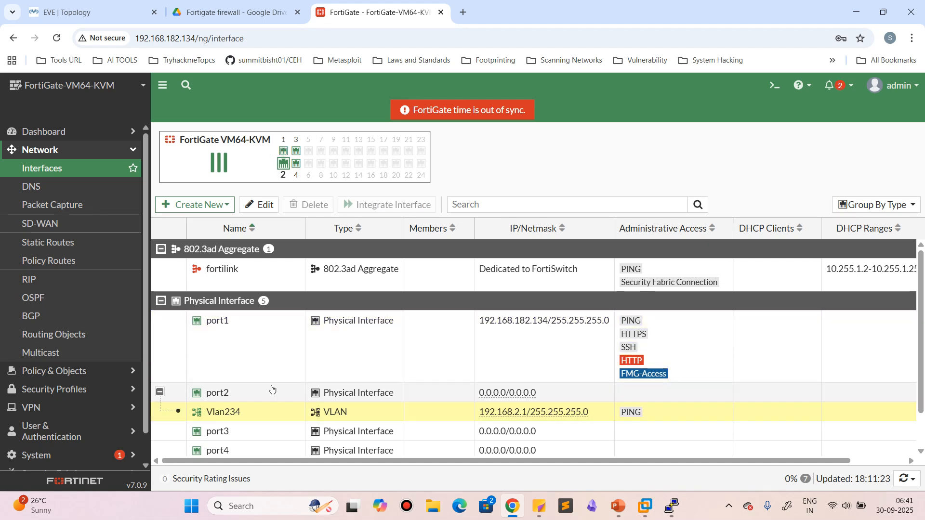
# Start a new interface of type 802.3ad Aggregate and add port3 and port4 as its interface members
pyautogui.click(215, 209)
pyautogui.click(188, 223)
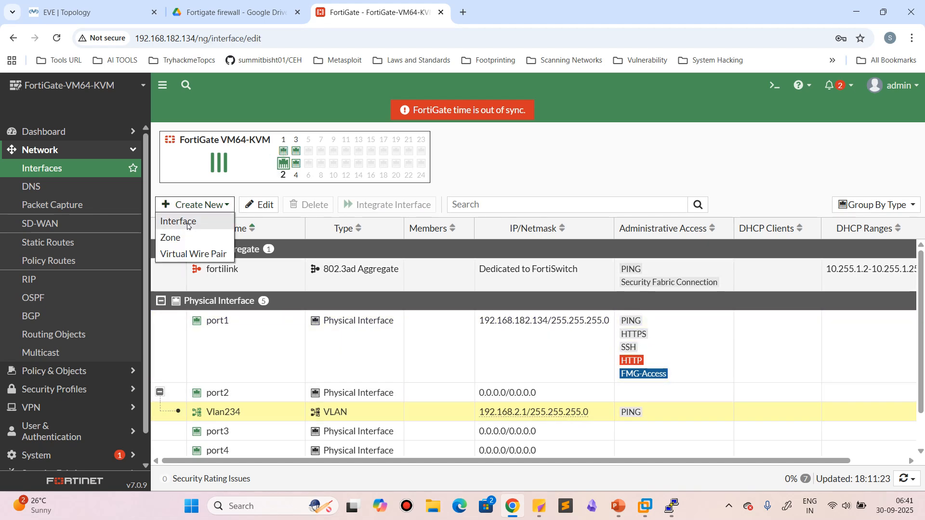
pyautogui.click(312, 198)
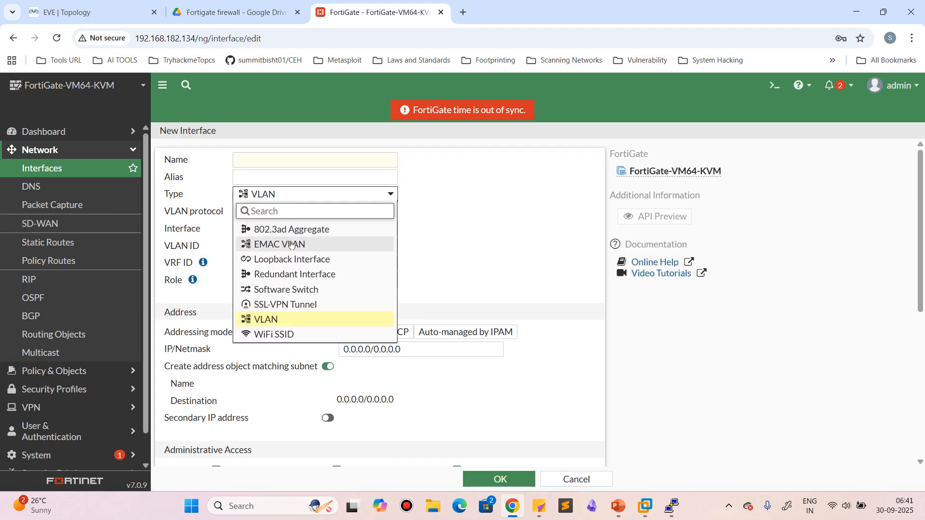
pyautogui.click(315, 235)
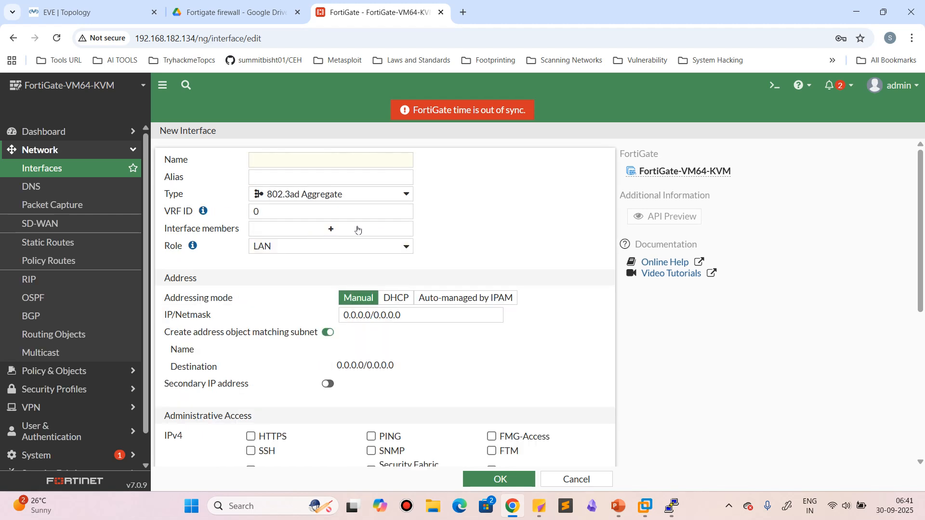
pyautogui.click(310, 232)
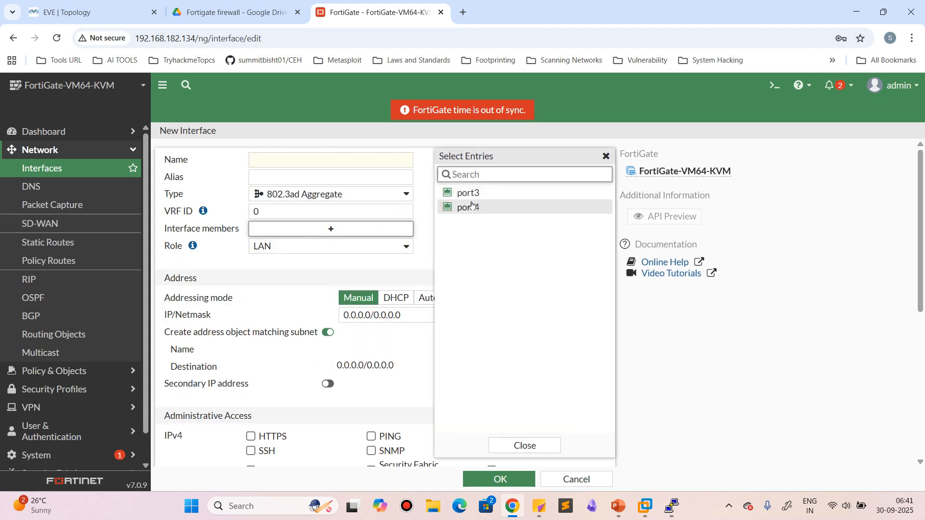
pyautogui.click(471, 201)
pyautogui.click(472, 207)
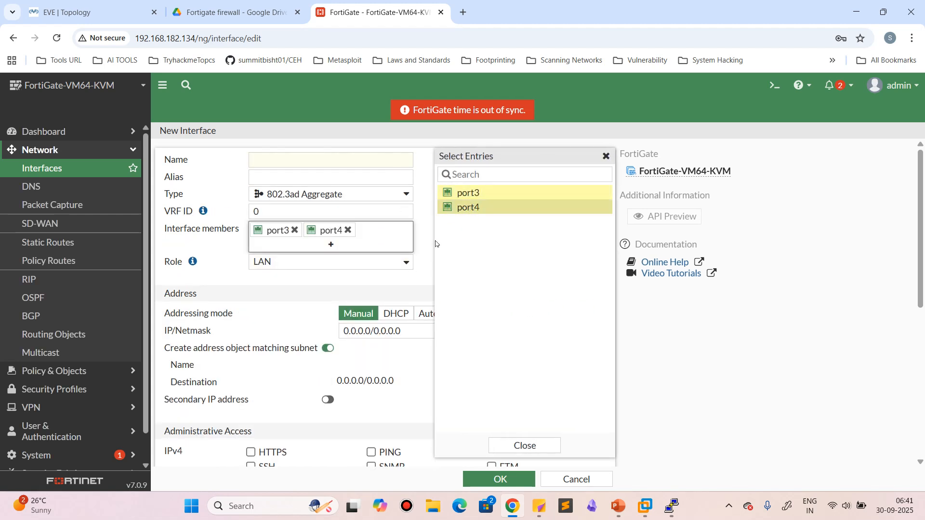
pyautogui.click(427, 263)
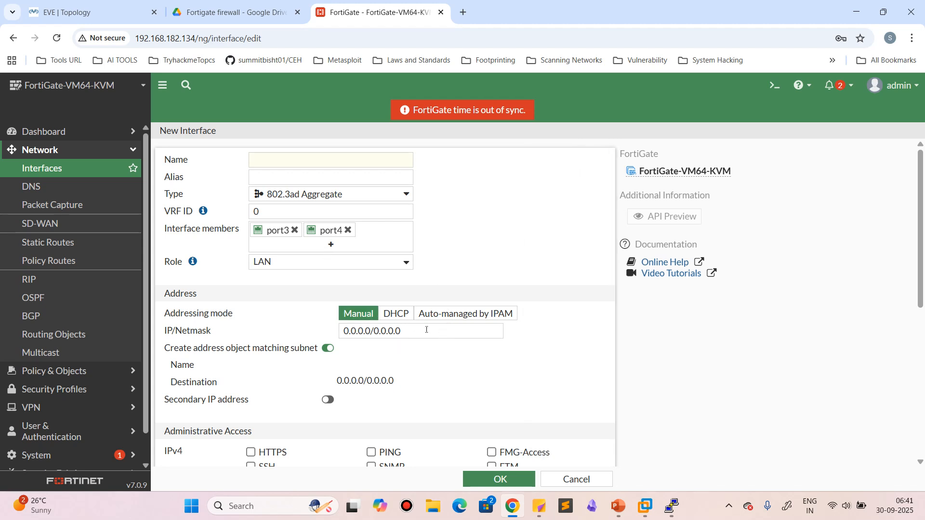
# Examine the aggregate interface's IP/Netmask, administrative access and LLDP settings, and discard the new interface
pyautogui.click(427, 331)
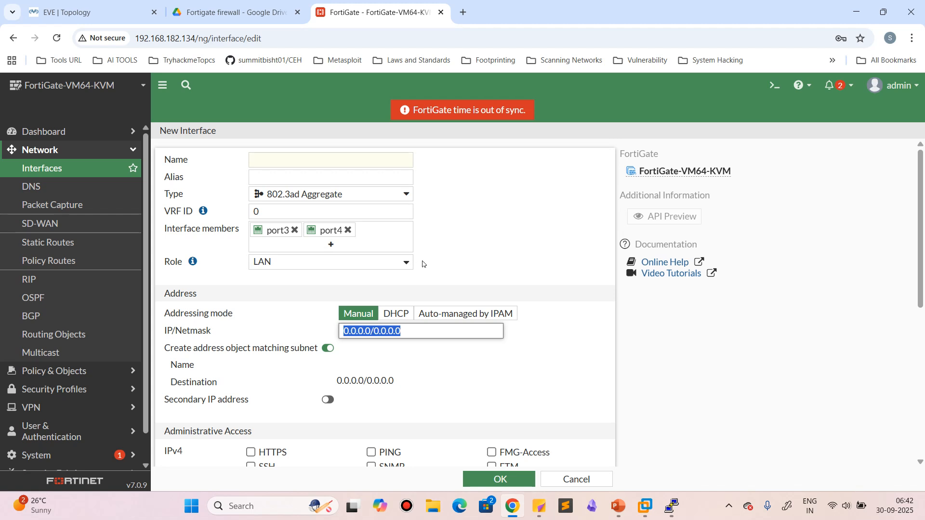
pyautogui.click(530, 269)
pyautogui.scroll(-5, 479, 375)
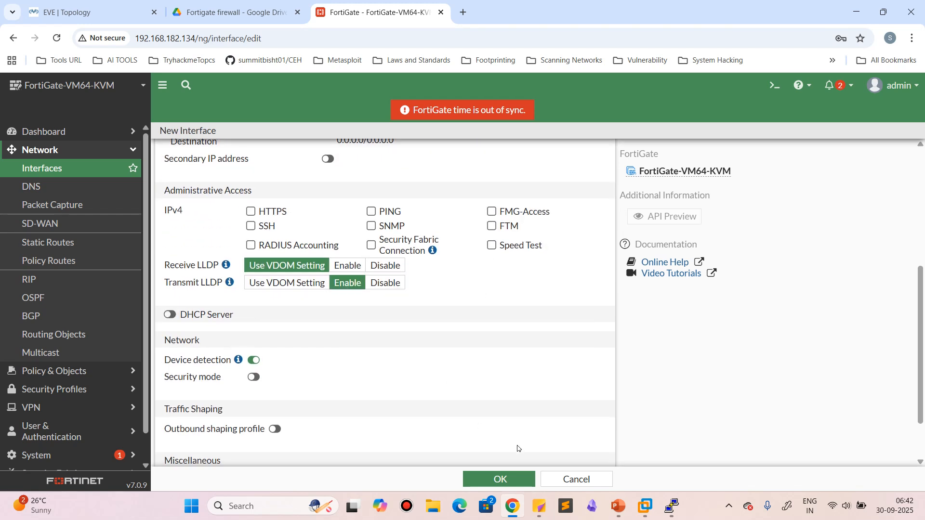
pyautogui.click(573, 479)
pyautogui.click(197, 205)
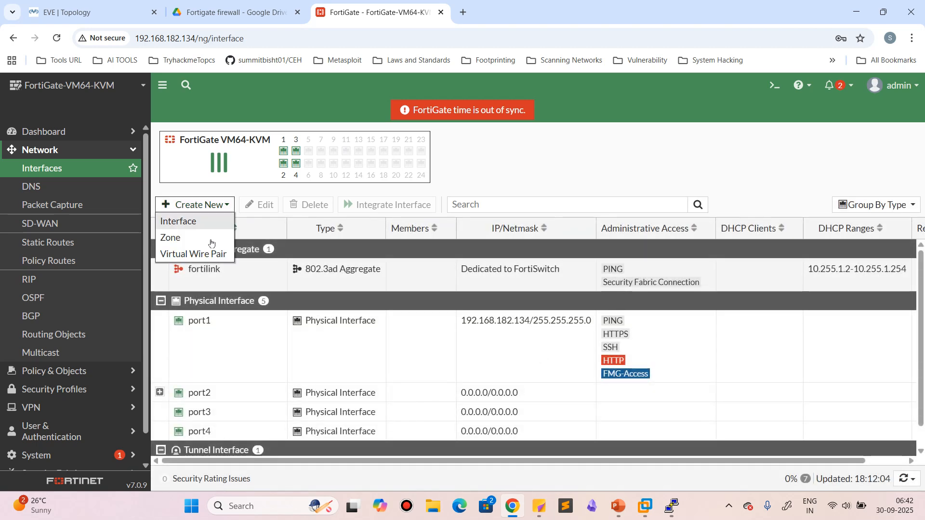
pyautogui.click(207, 237)
pyautogui.click(573, 421)
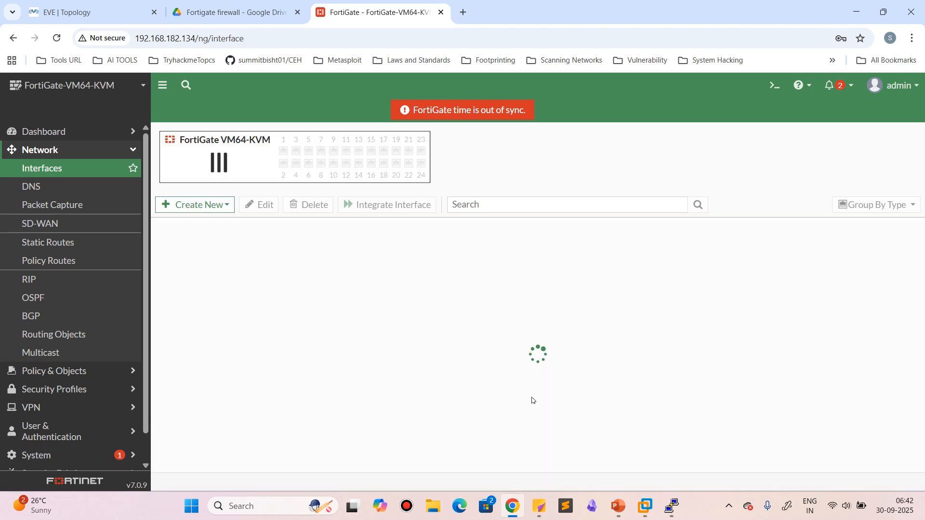
# Start a new interface of type Redundant Interface and add port3 and port4 as its interface members
pyautogui.click(203, 215)
pyautogui.click(205, 223)
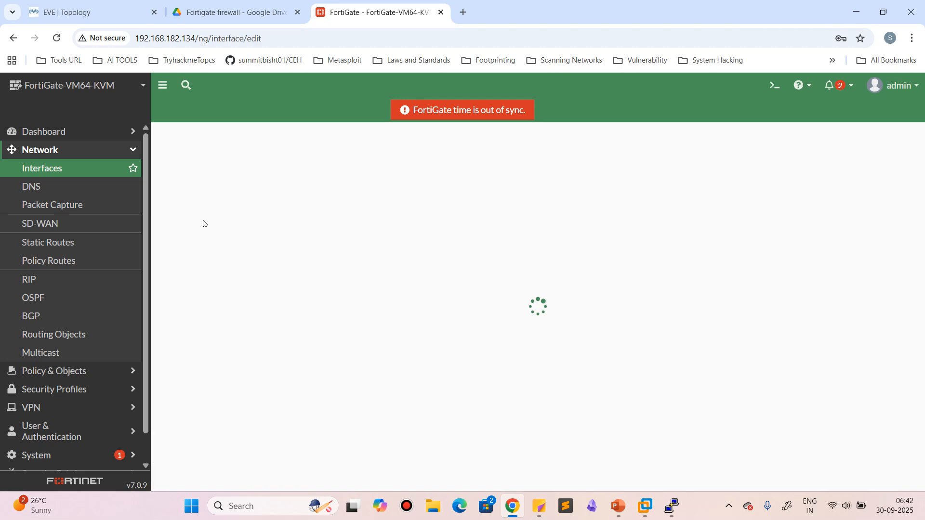
pyautogui.click(277, 195)
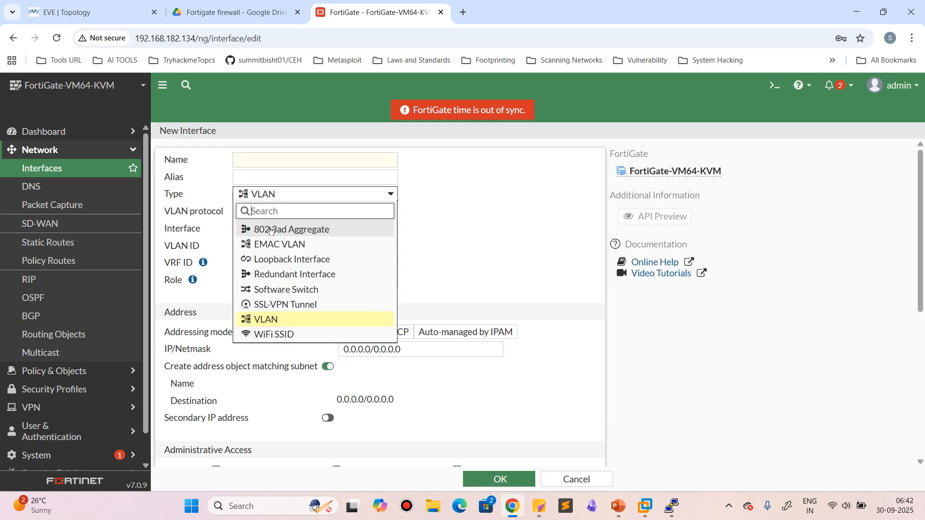
pyautogui.click(287, 282)
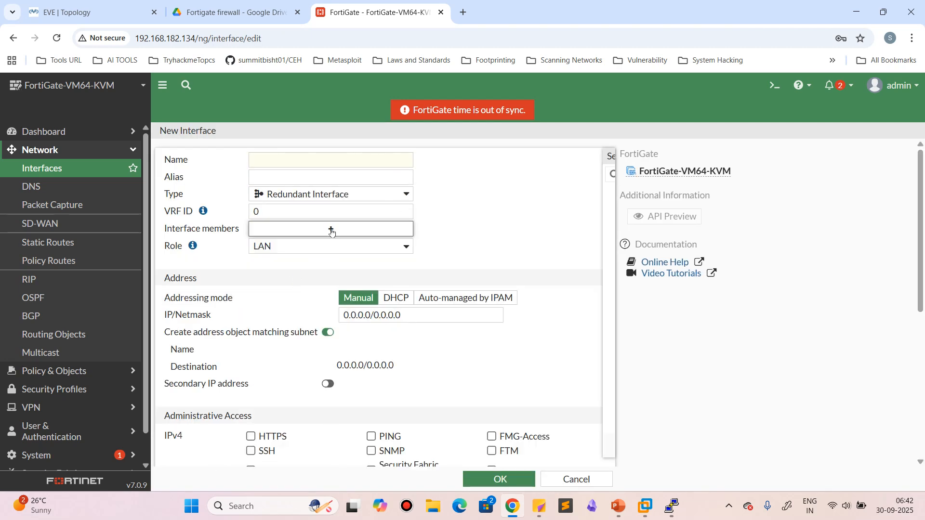
pyautogui.click(383, 230)
pyautogui.click(457, 194)
pyautogui.click(461, 212)
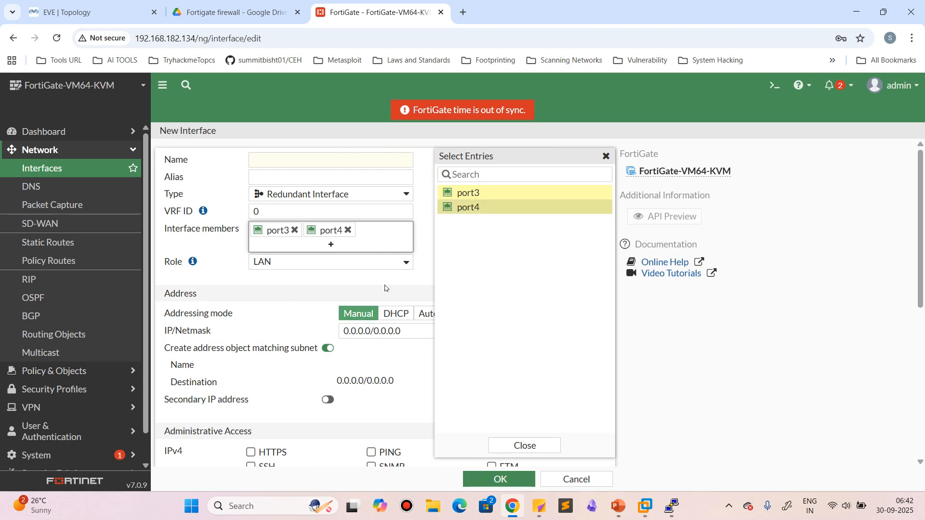
pyautogui.click(425, 273)
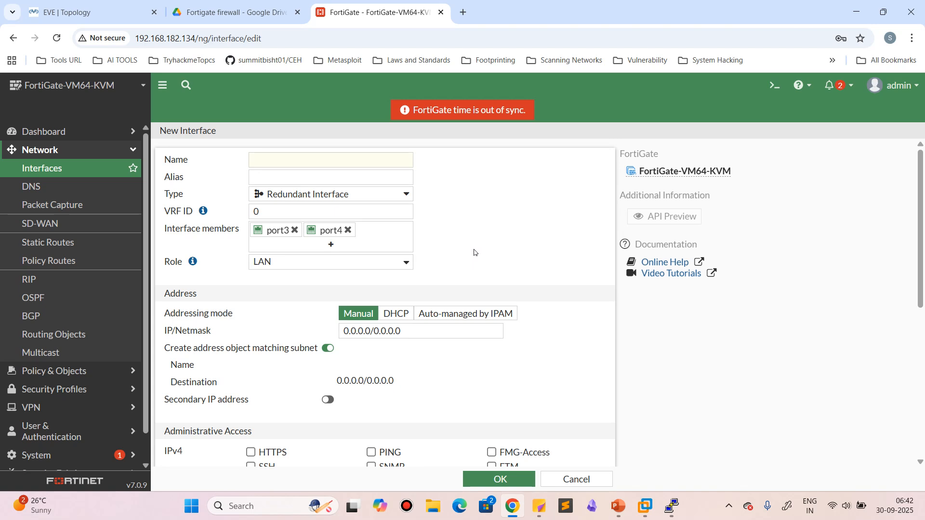
# Examine the interface member selection of a new SD-WAN zone and cancel the zone
pyautogui.click(43, 224)
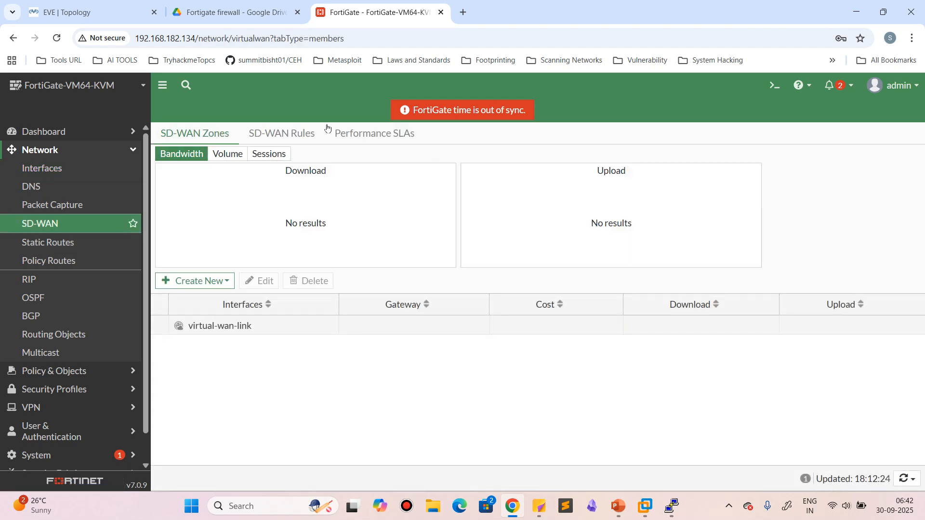
pyautogui.click(191, 282)
pyautogui.click(195, 314)
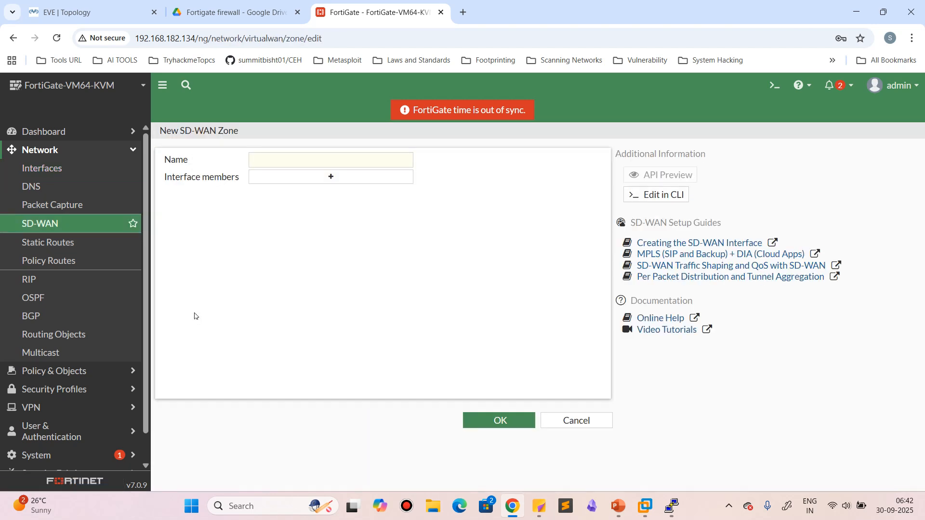
pyautogui.click(330, 179)
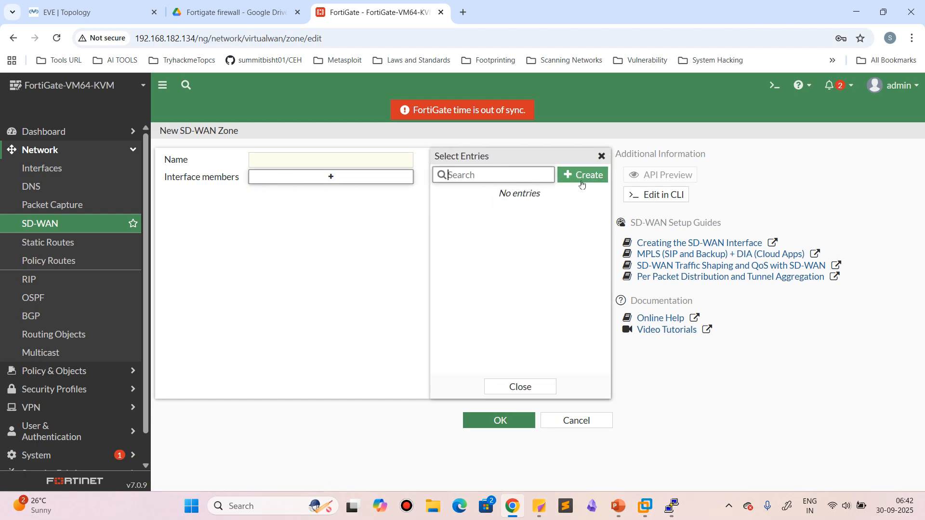
pyautogui.click(541, 384)
pyautogui.click(568, 419)
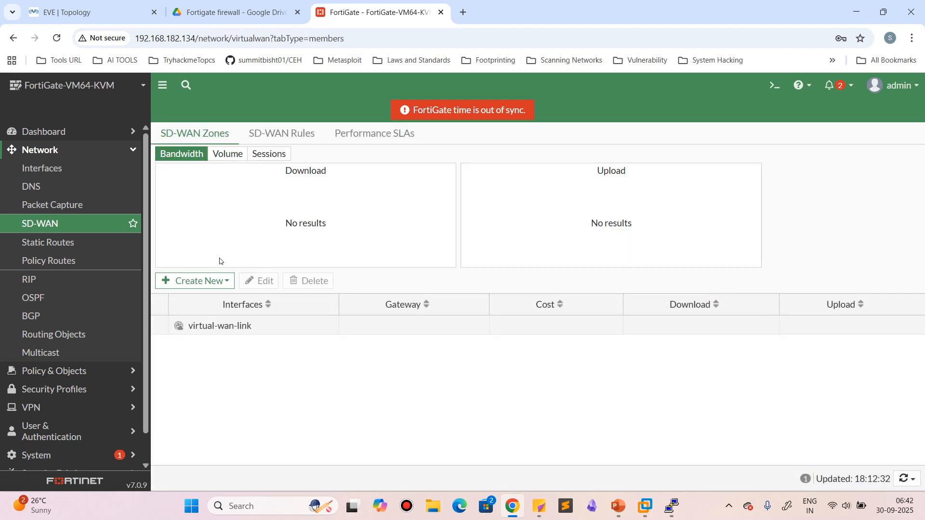
# Start a new SD-WAN member using port3 in the virtual-wan-link zone, and cancel it
pyautogui.click(192, 281)
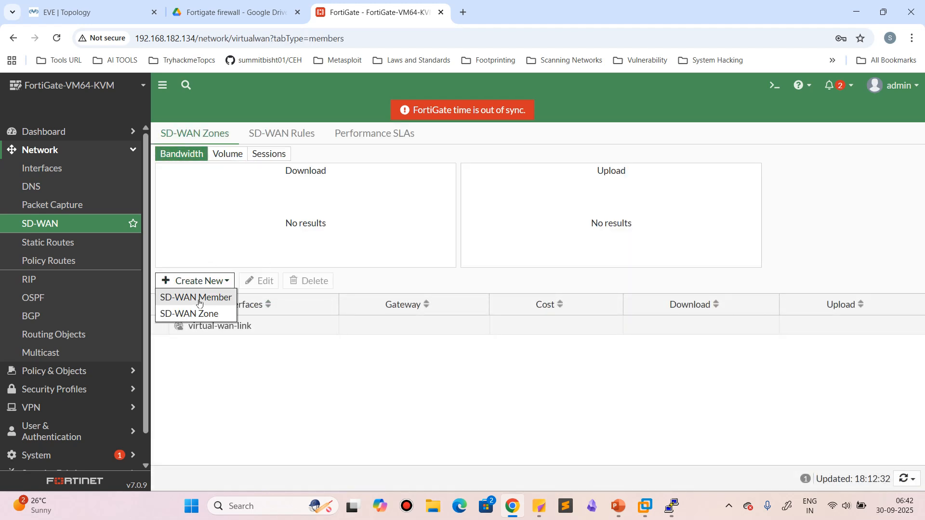
pyautogui.click(199, 299)
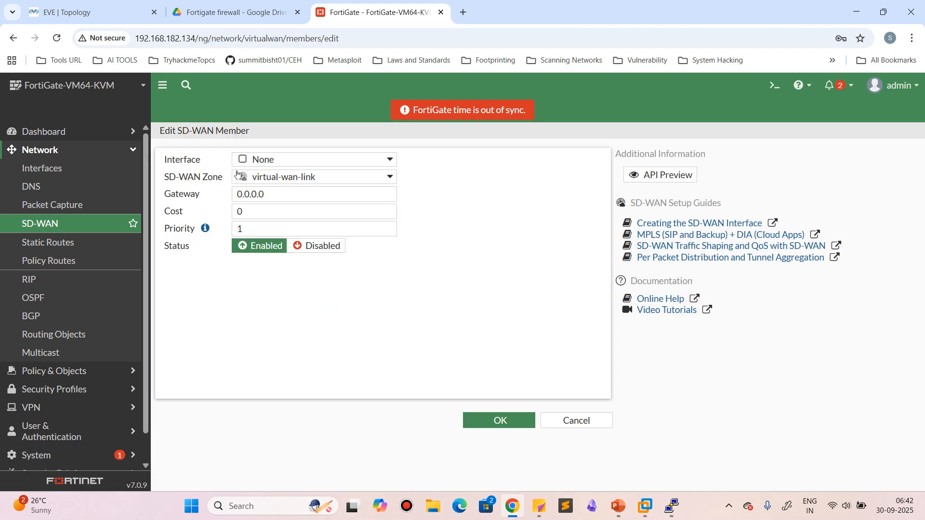
pyautogui.click(305, 161)
pyautogui.click(288, 236)
pyautogui.click(289, 177)
pyautogui.click(286, 213)
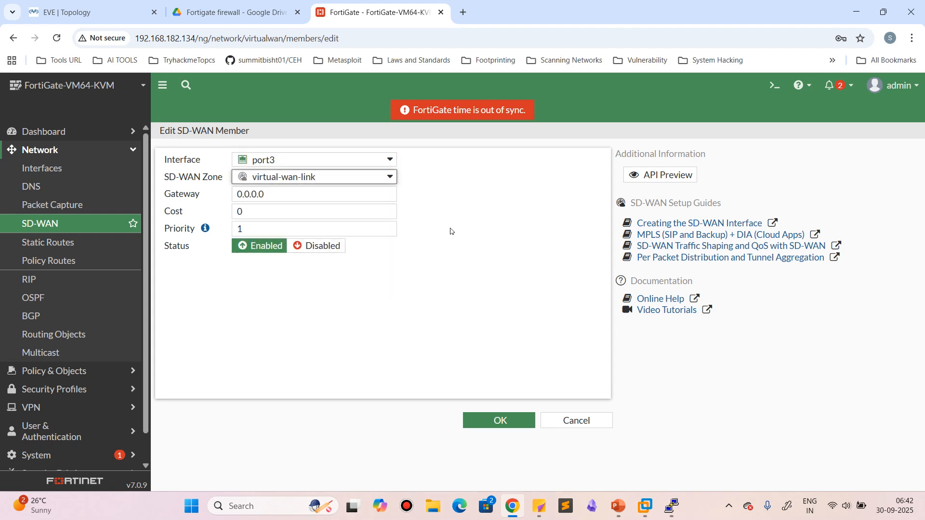
pyautogui.click(575, 421)
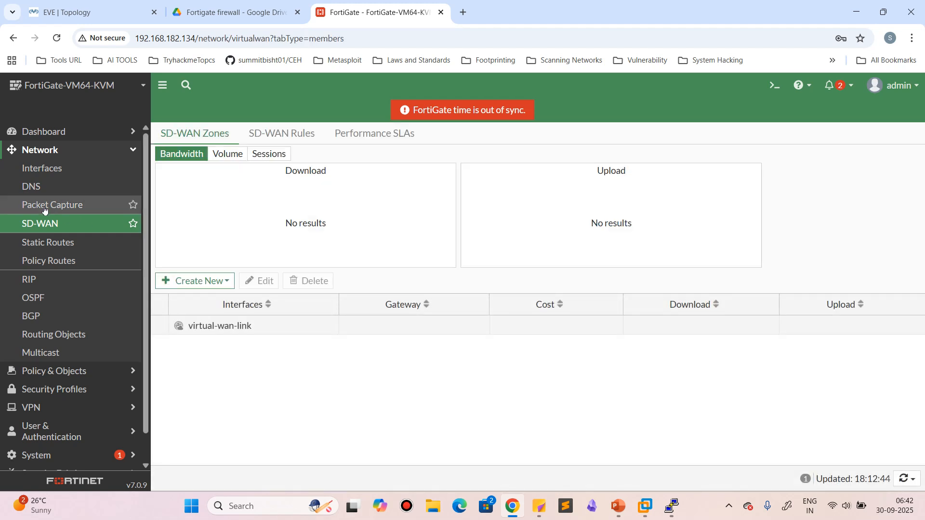
# Start a new interface of type Loopback Interface to examine its address and administrative access settings, and cancel it
pyautogui.click(42, 169)
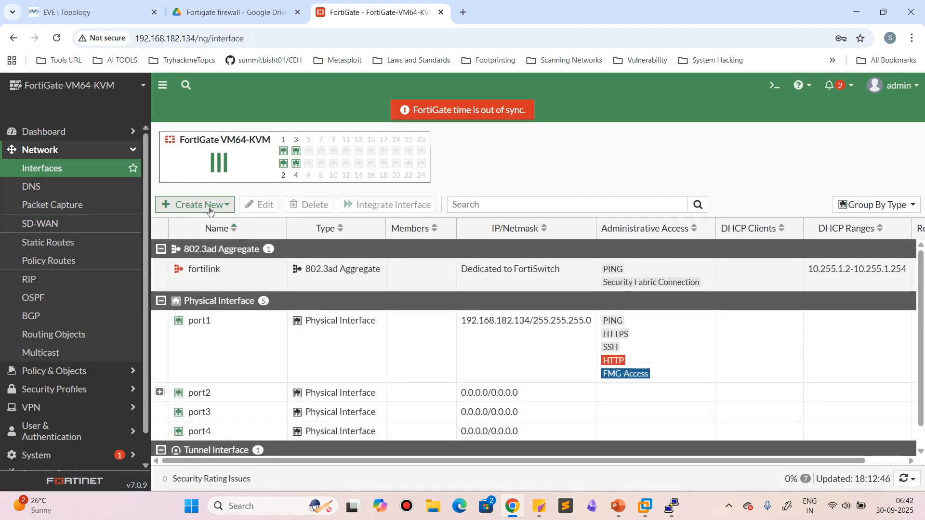
pyautogui.click(208, 208)
pyautogui.click(192, 222)
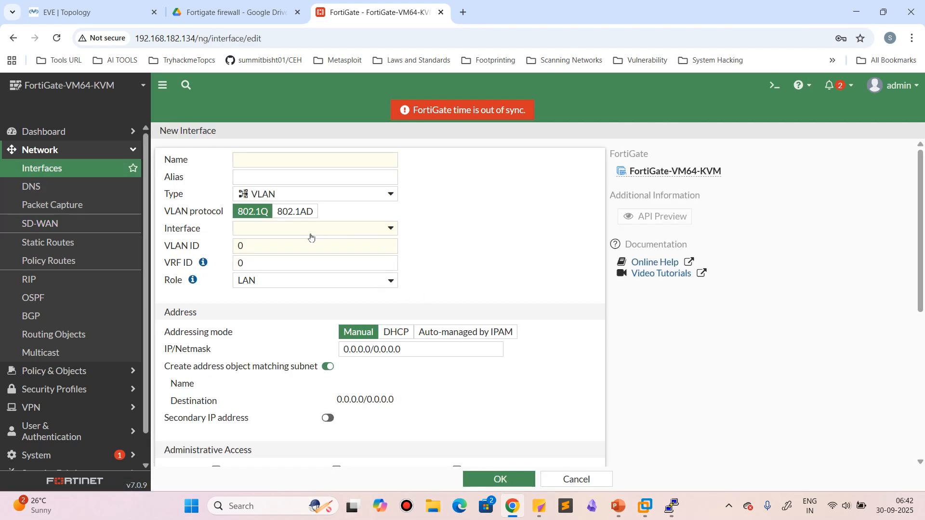
pyautogui.click(307, 196)
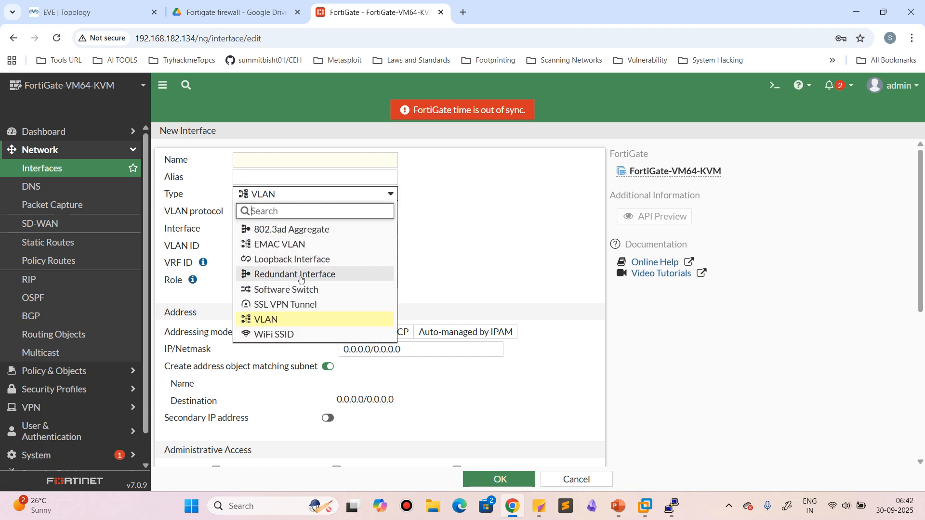
pyautogui.click(295, 260)
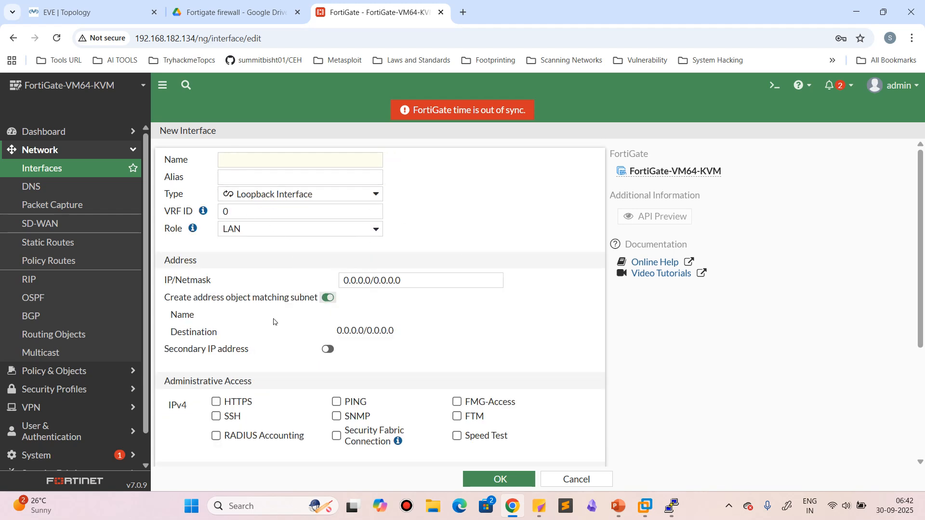
pyautogui.click(575, 482)
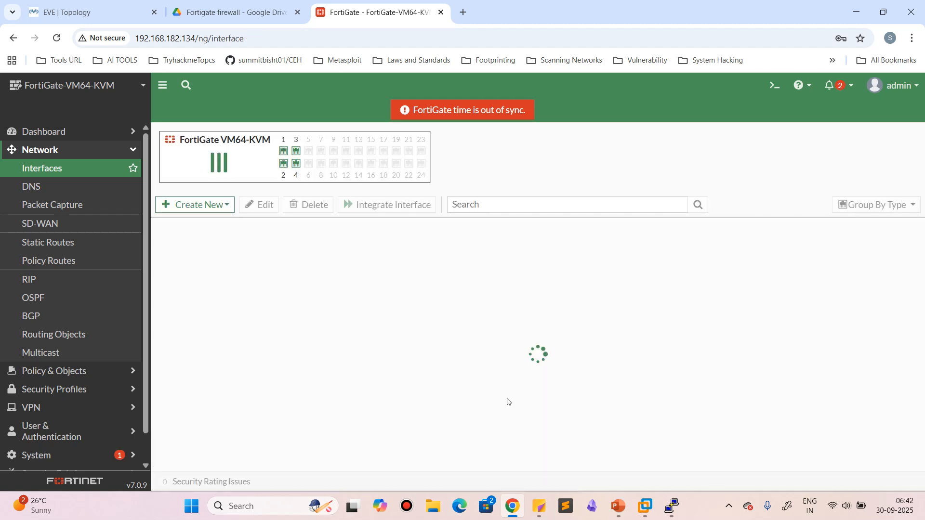
# Start a new interface of type Software Switch and add port3 as its interface member
pyautogui.click(199, 204)
pyautogui.click(197, 225)
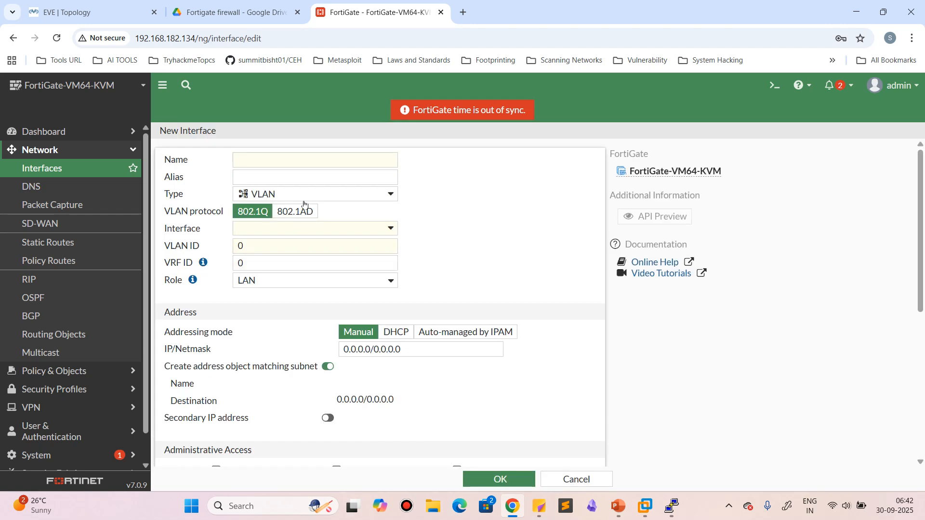
pyautogui.click(306, 195)
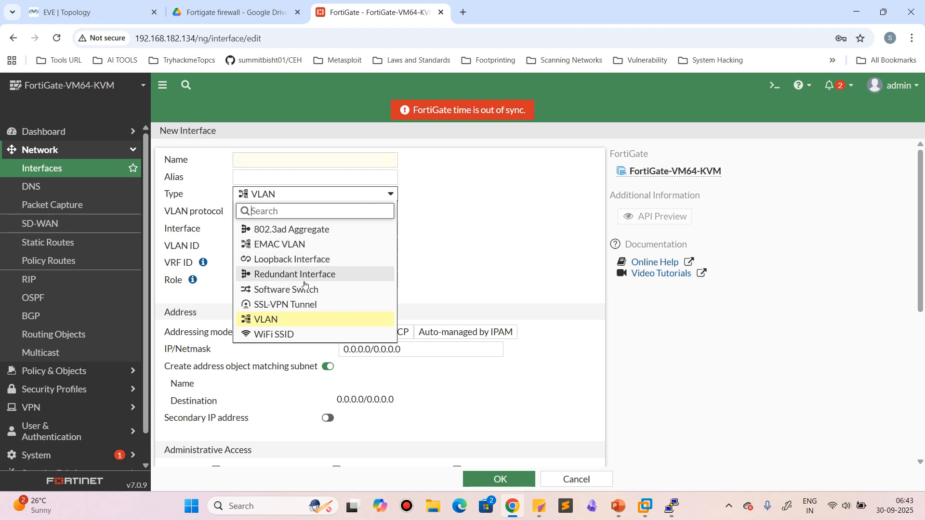
pyautogui.click(289, 290)
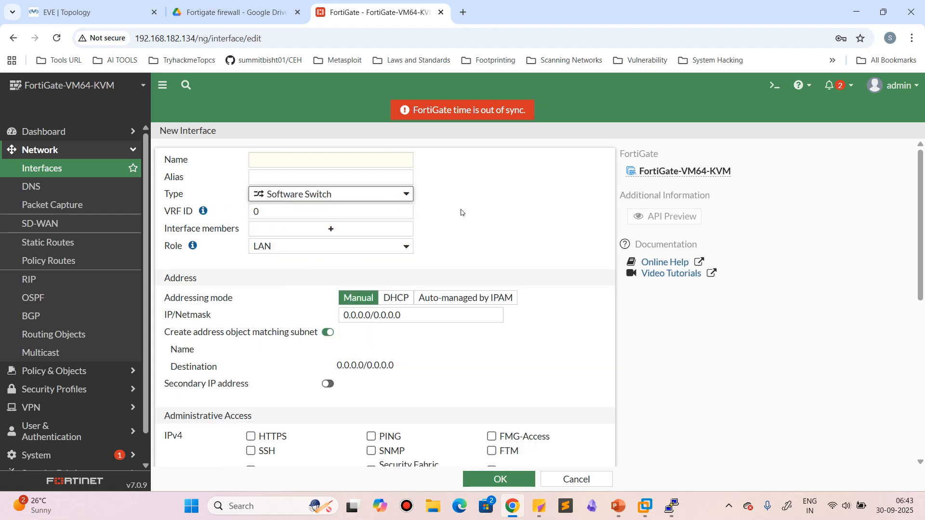
pyautogui.click(346, 228)
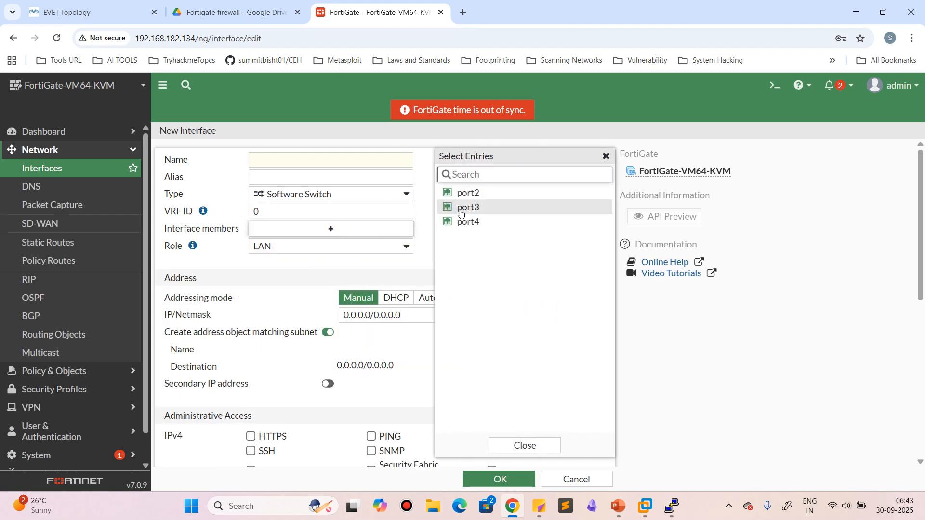
pyautogui.click(461, 209)
pyautogui.click(418, 269)
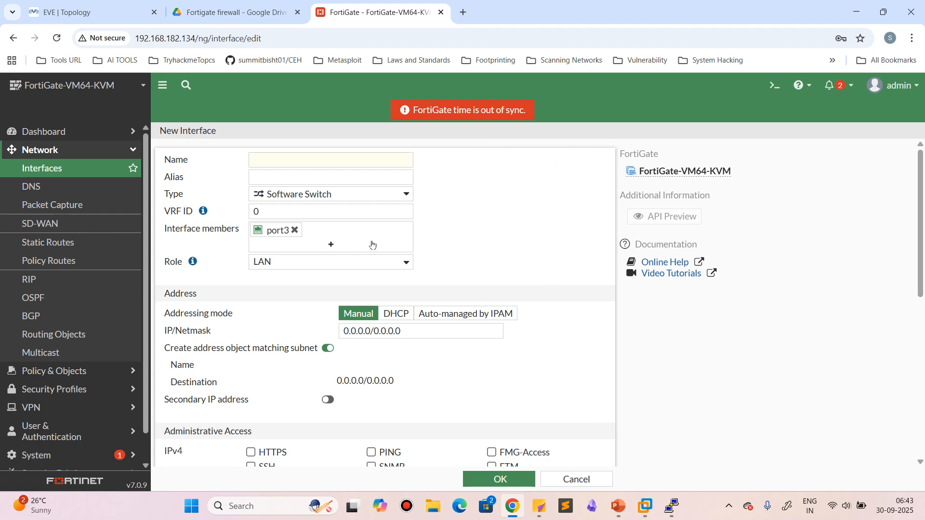
# Name the new software switch layer2 and create it with the remaining settings at their defaults
pyautogui.scroll(-4, 386, 361)
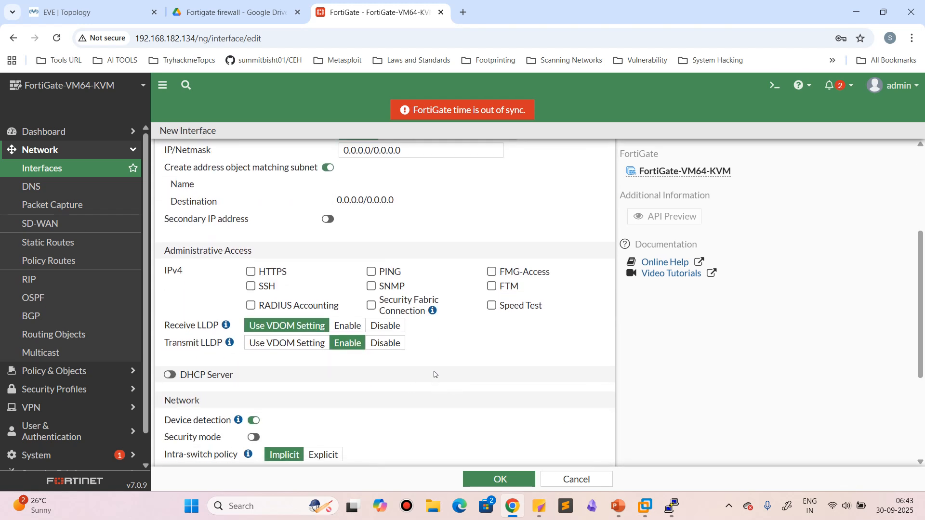
pyautogui.scroll(3, 433, 380)
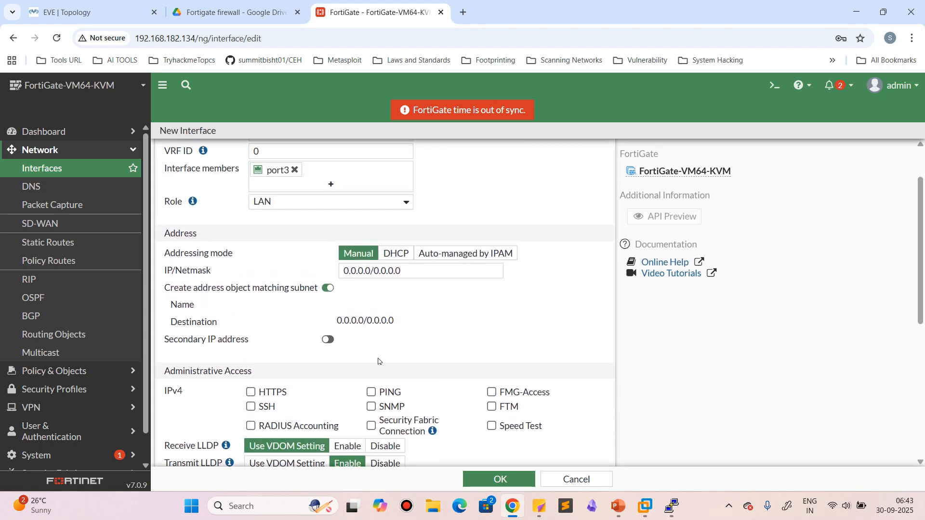
pyautogui.scroll(-1, 477, 364)
pyautogui.scroll(3, 400, 347)
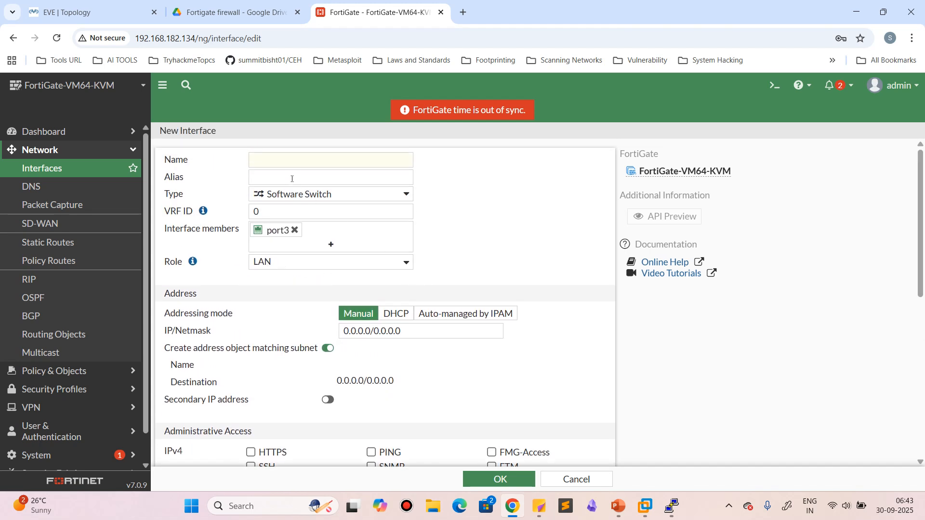
pyautogui.click(289, 163)
pyautogui.write('layer3')
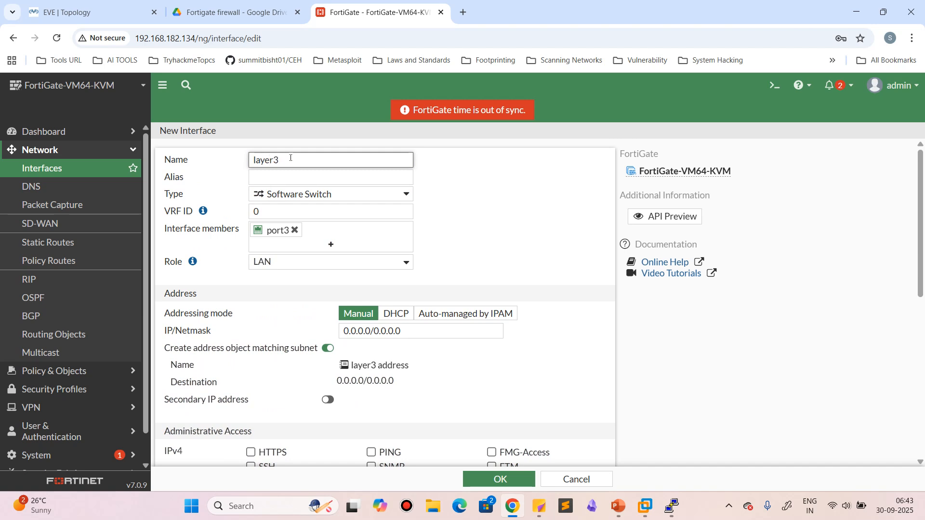
pyautogui.press('BackSpace')
pyautogui.write('2')
pyautogui.click(467, 242)
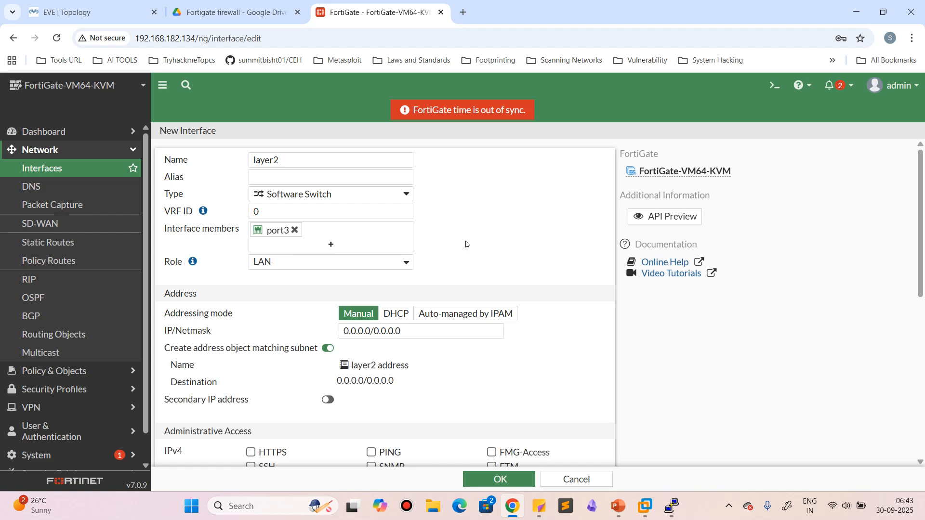
pyautogui.scroll(-5, 414, 392)
pyautogui.scroll(-2, 388, 309)
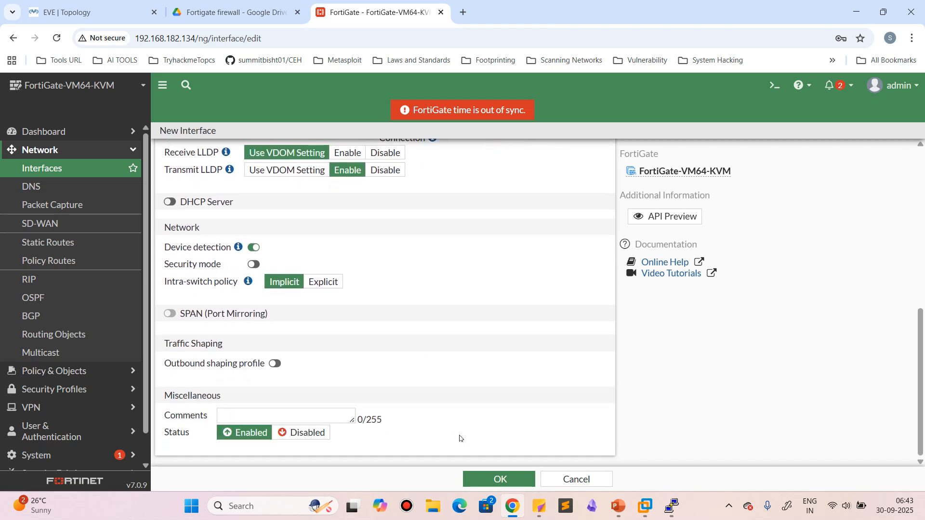
pyautogui.click(505, 478)
# Examine the actions available for the layer2 software switch in the interface list, comparing it with port2 and port4
pyautogui.scroll(-1, 427, 390)
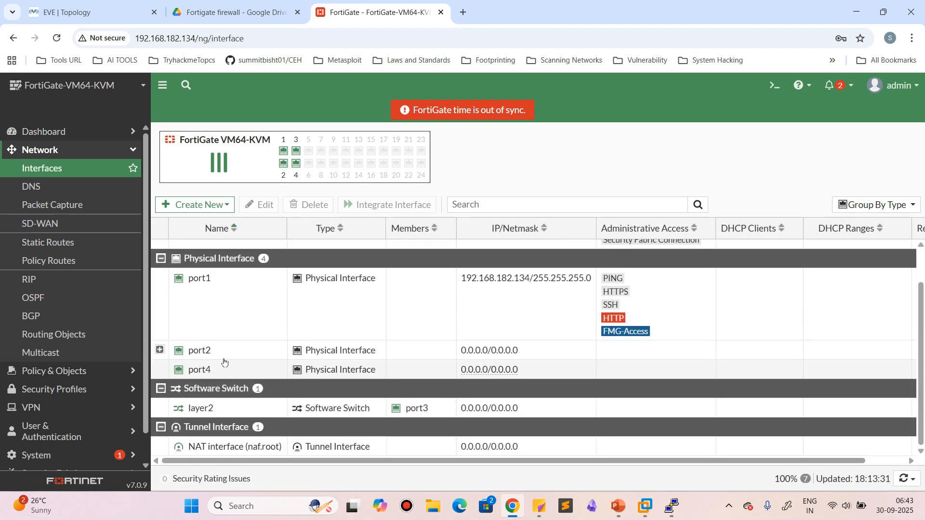
pyautogui.click(236, 413)
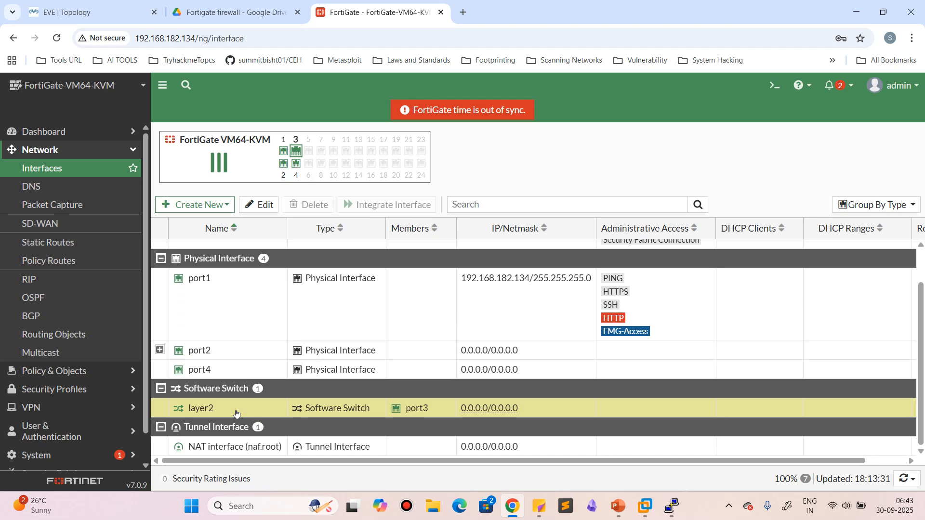
pyautogui.rightClick(236, 413)
pyautogui.moveTo(284, 419)
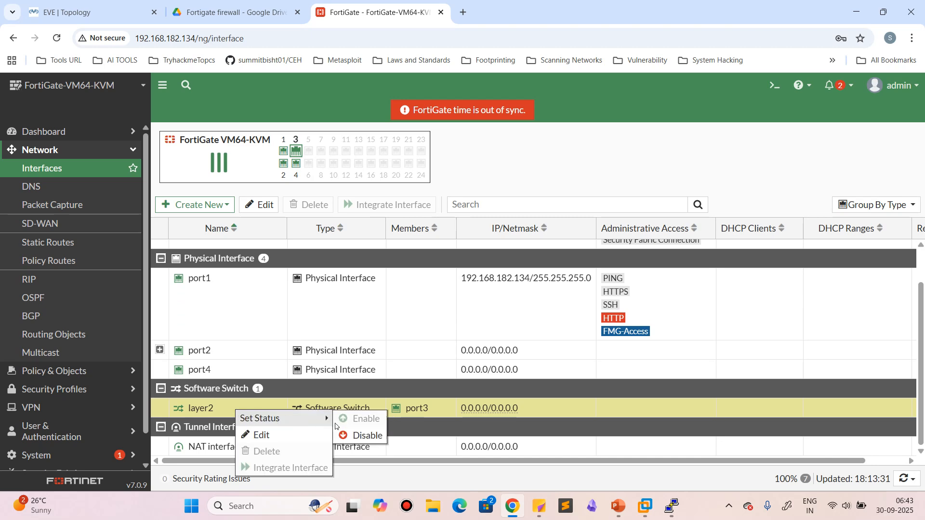
pyautogui.click(220, 415)
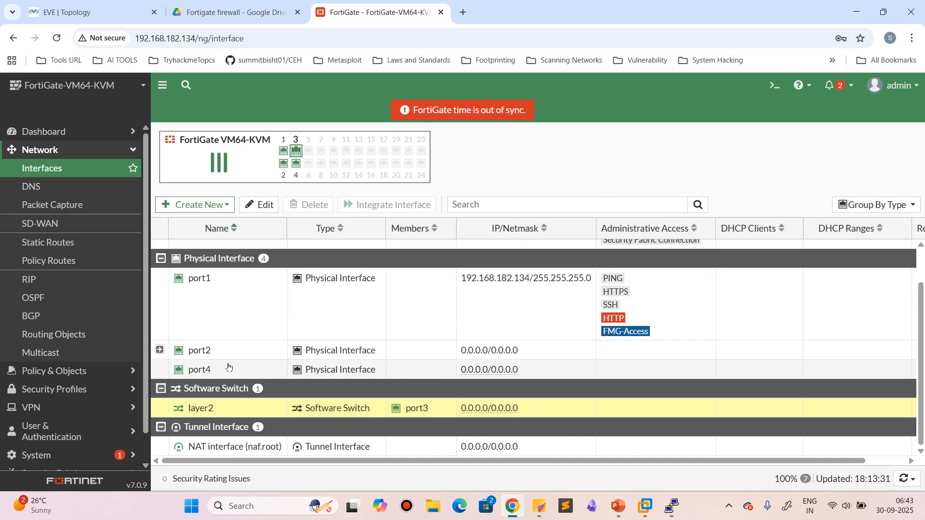
pyautogui.click(228, 367)
pyautogui.click(233, 353)
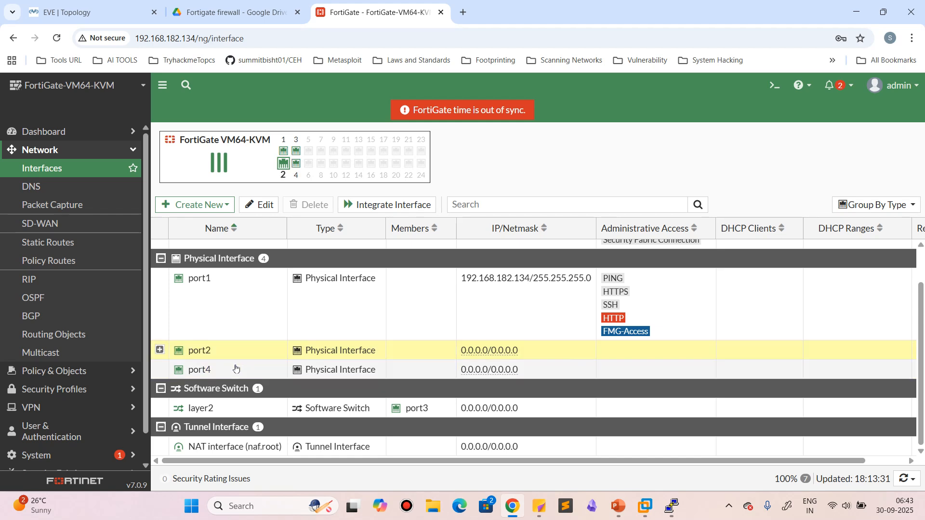
pyautogui.click(236, 369)
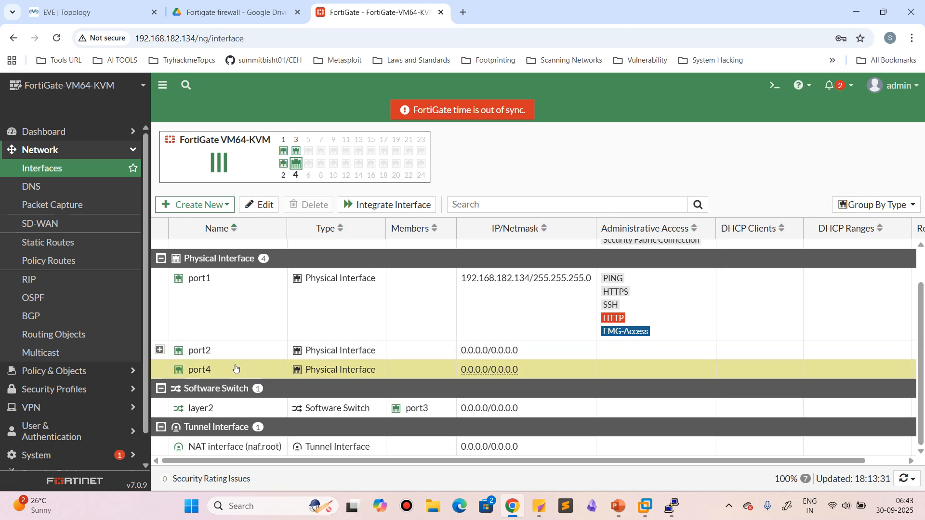
pyautogui.click(244, 415)
pyautogui.rightClick(245, 416)
pyautogui.moveTo(297, 420)
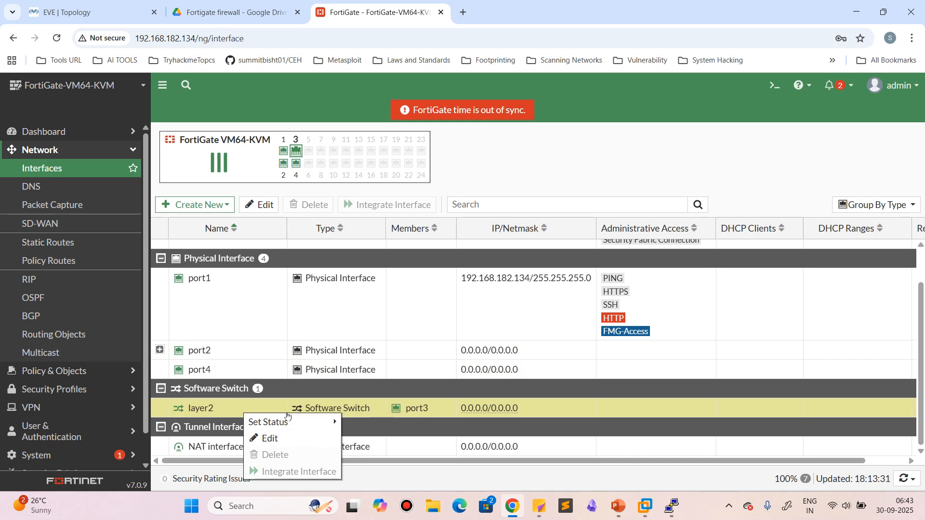
pyautogui.click(236, 415)
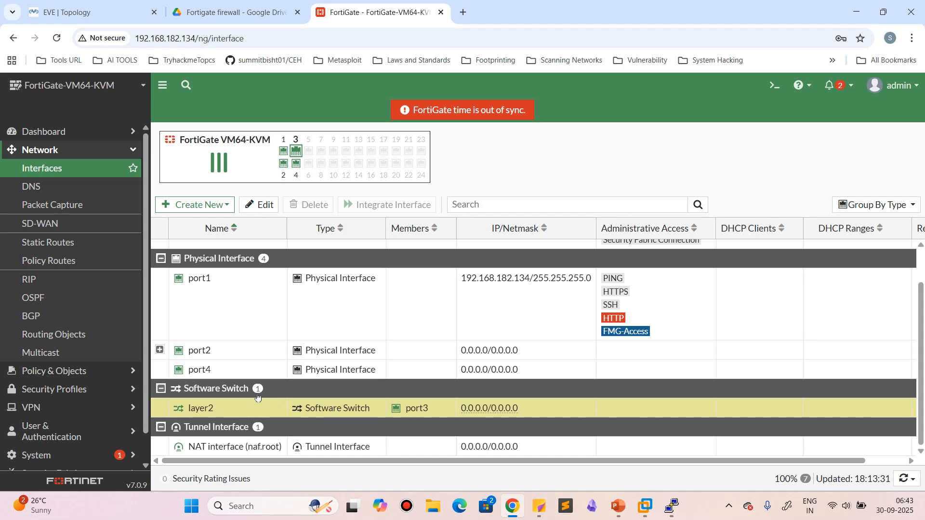
pyautogui.click(792, 85)
pyautogui.click(774, 85)
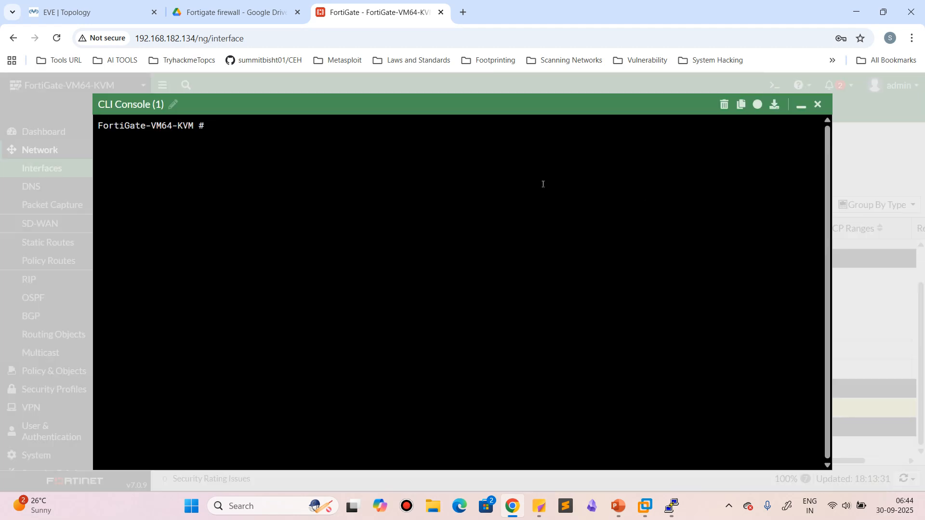
pyautogui.click(801, 105)
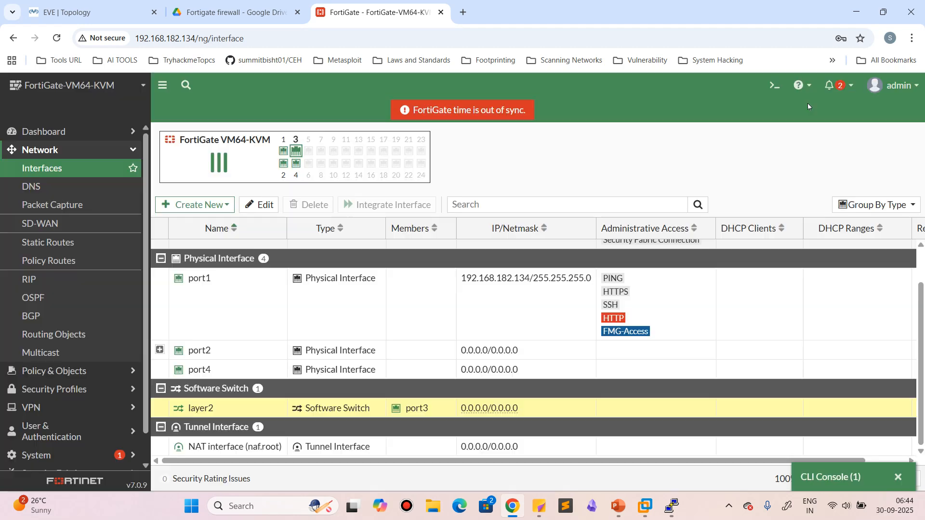
pyautogui.click(895, 479)
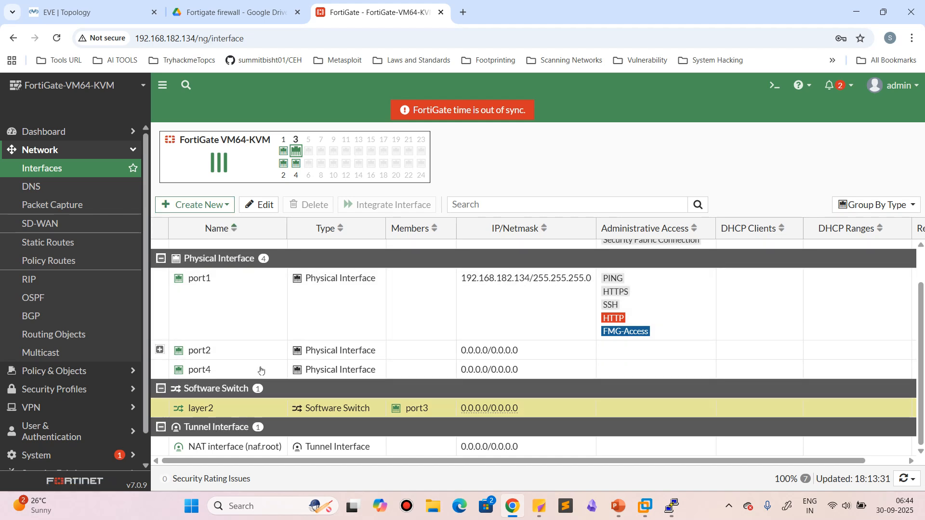
# Remove port3 from the interface members of the layer2 software switch and save the change
pyautogui.click(260, 205)
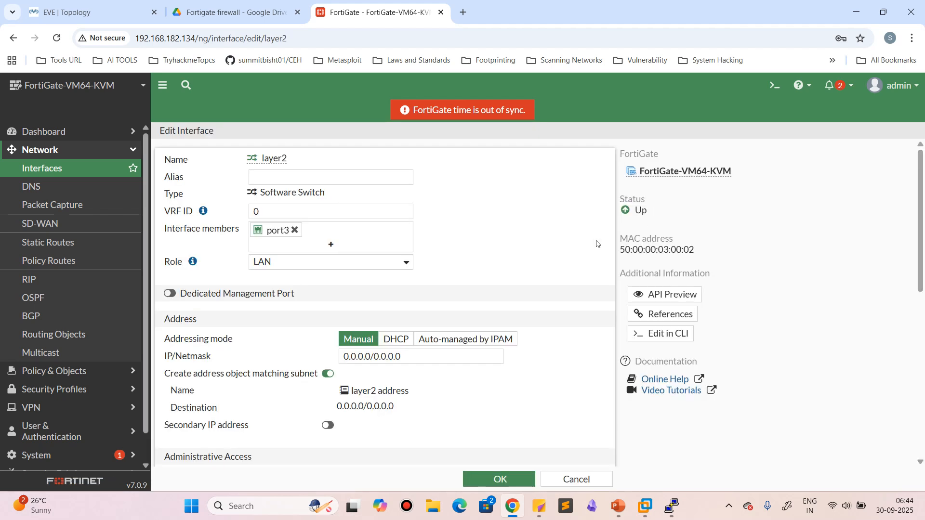
pyautogui.click(294, 230)
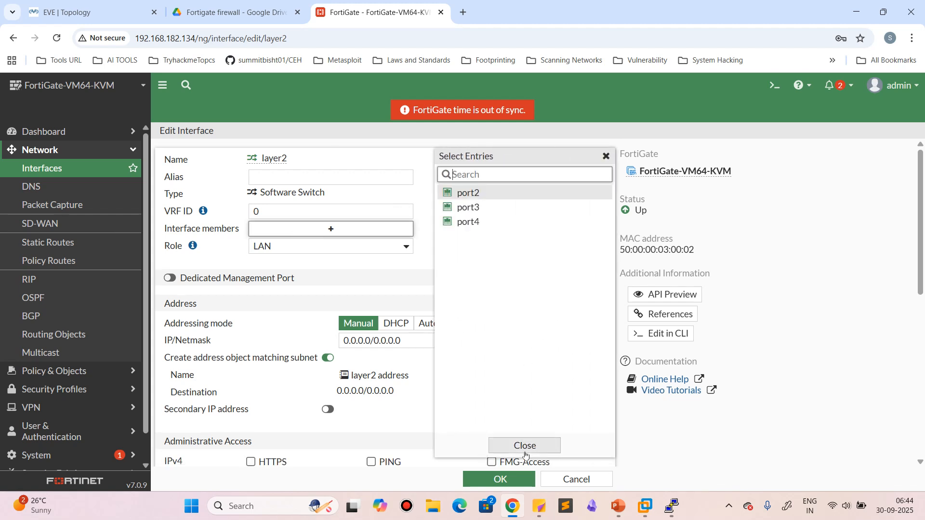
pyautogui.click(525, 446)
pyautogui.click(499, 479)
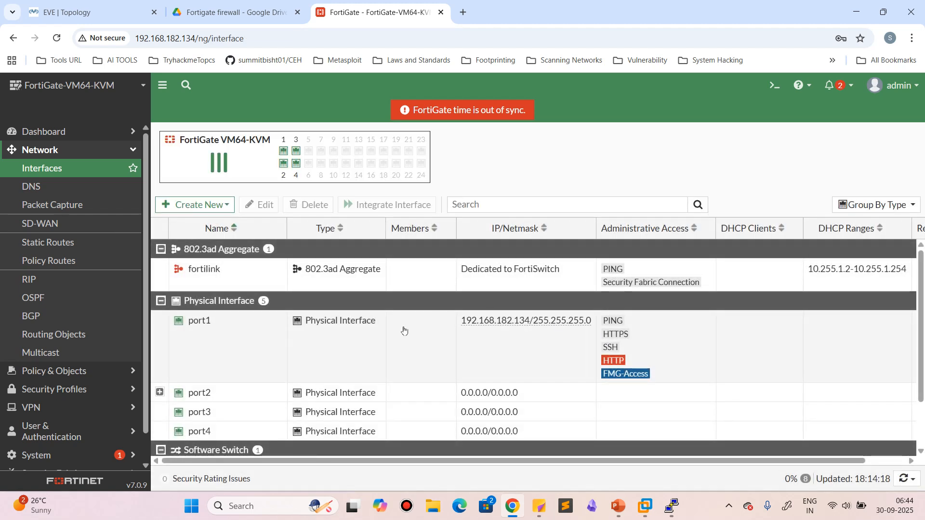
# Reopen the layer2 software switch to examine its settings through to the status options, and cancel the edit
pyautogui.scroll(-1, 371, 355)
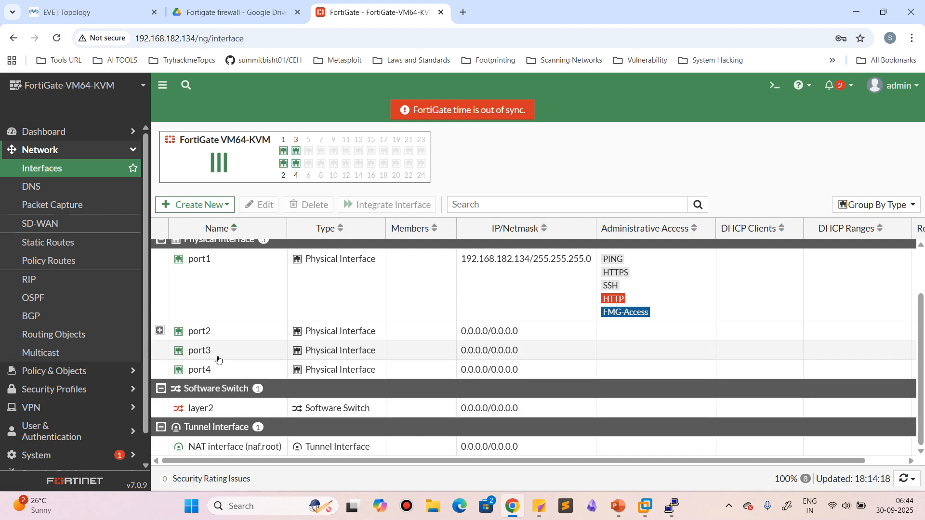
pyautogui.click(239, 410)
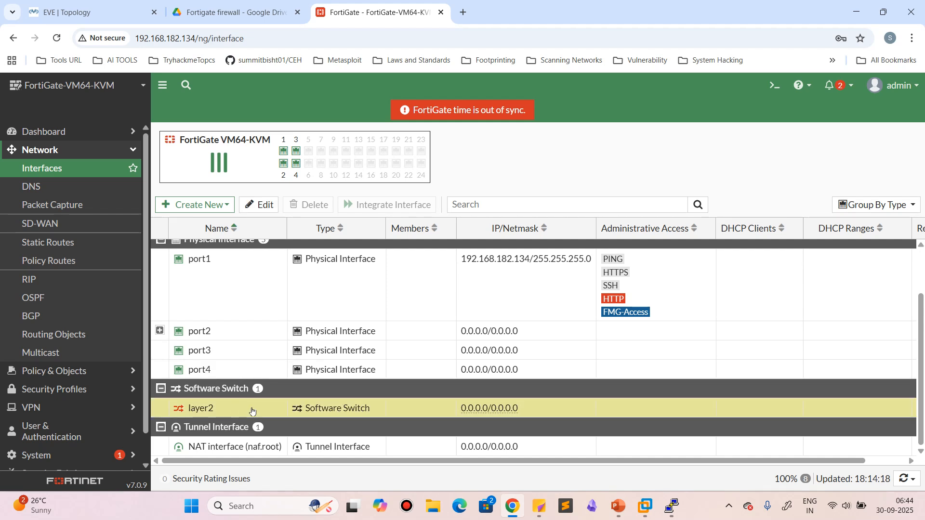
pyautogui.doubleClick(252, 411)
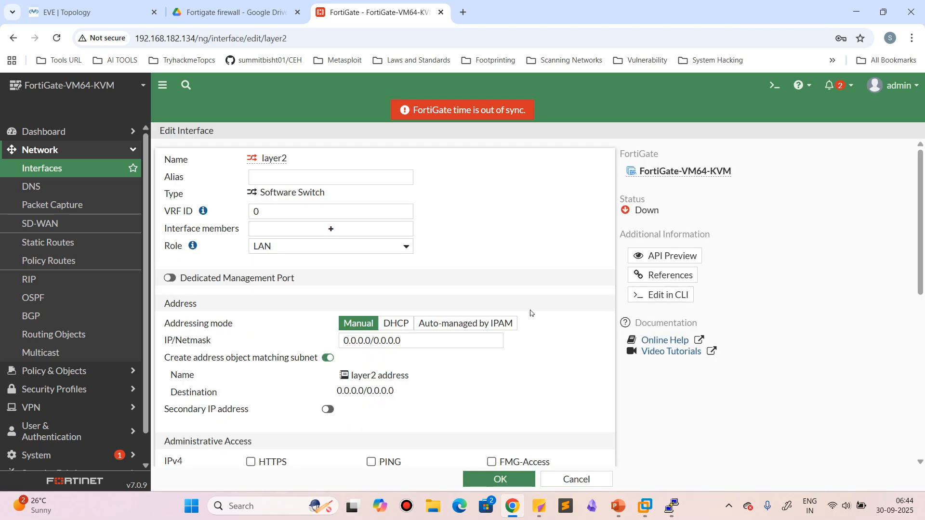
pyautogui.scroll(-10, 506, 385)
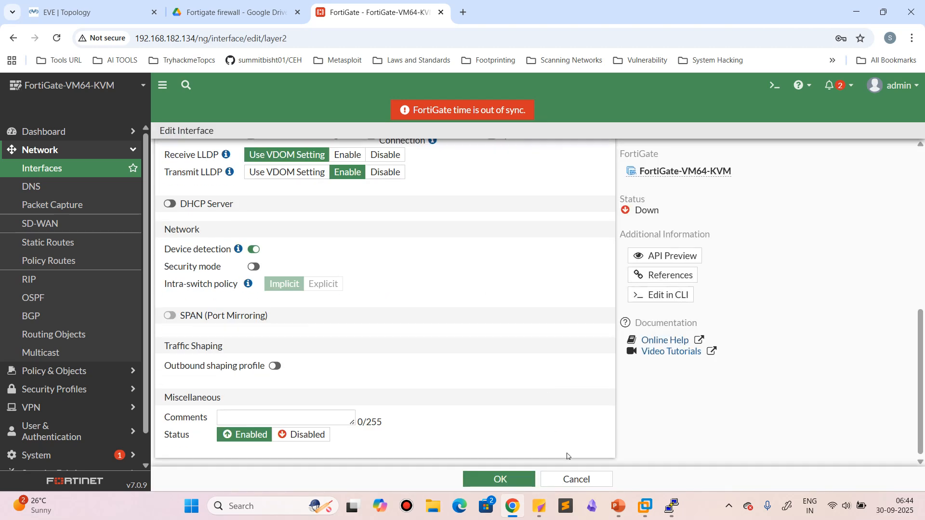
pyautogui.click(576, 480)
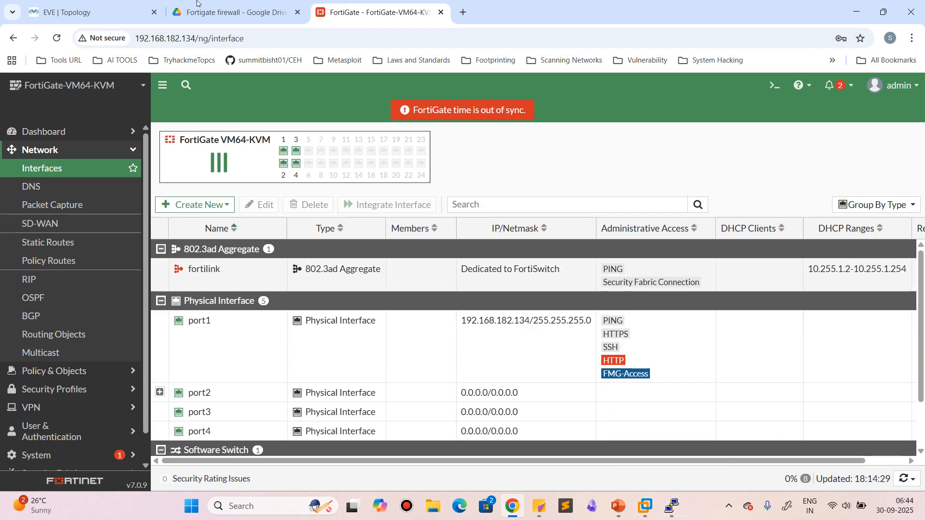
pyautogui.click(231, 12)
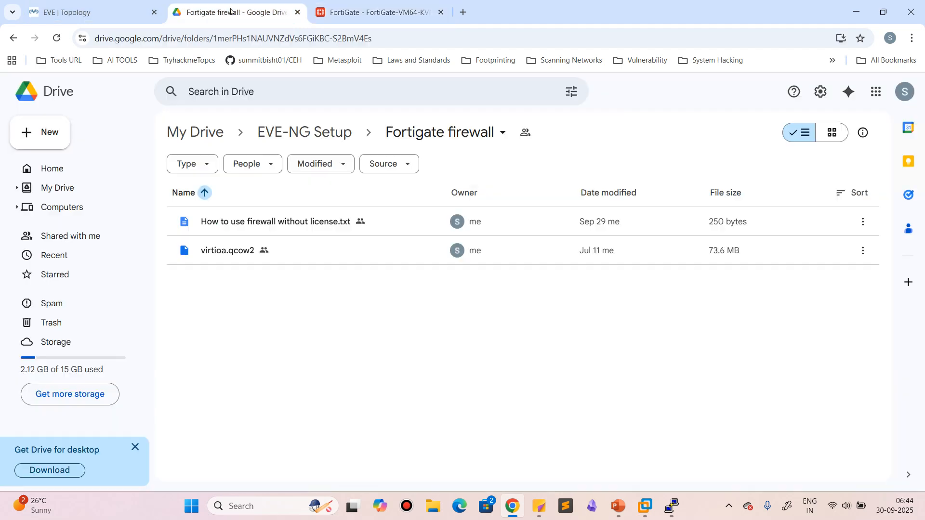
pyautogui.click(365, 11)
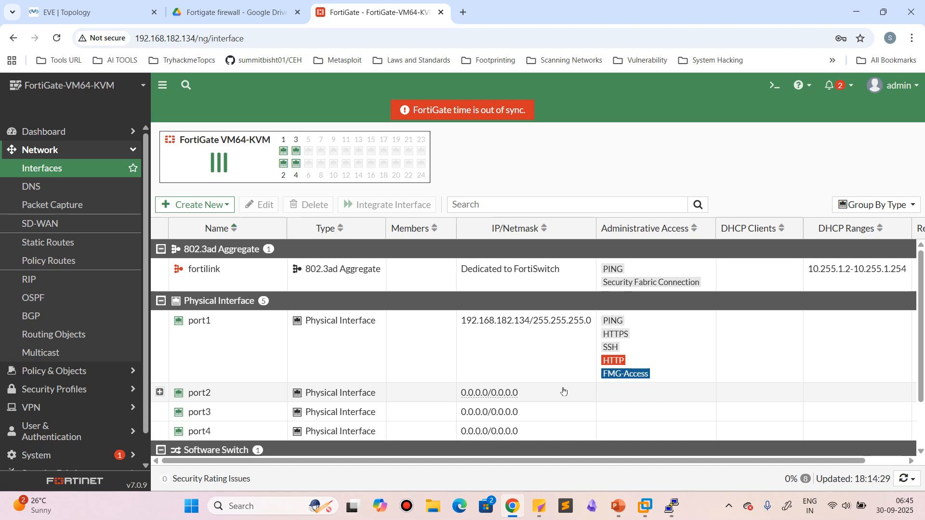
pyautogui.moveTo(481, 3)
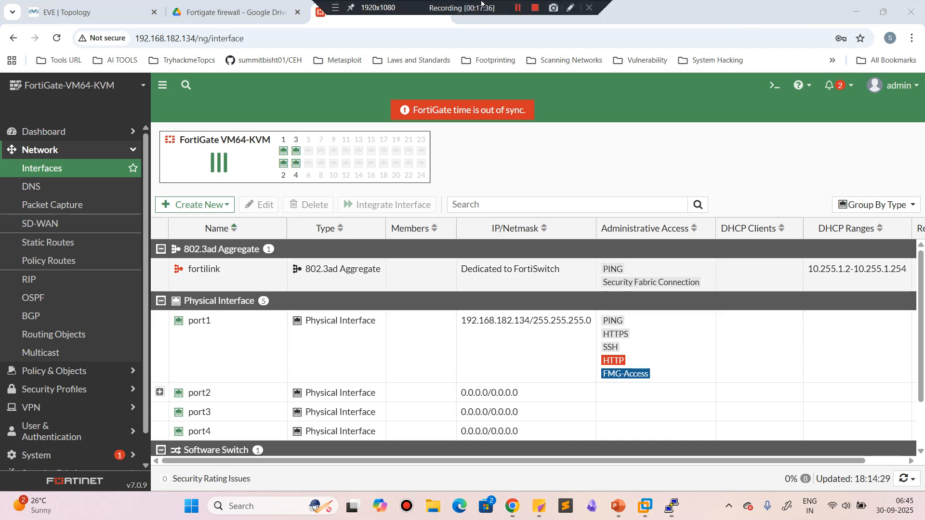